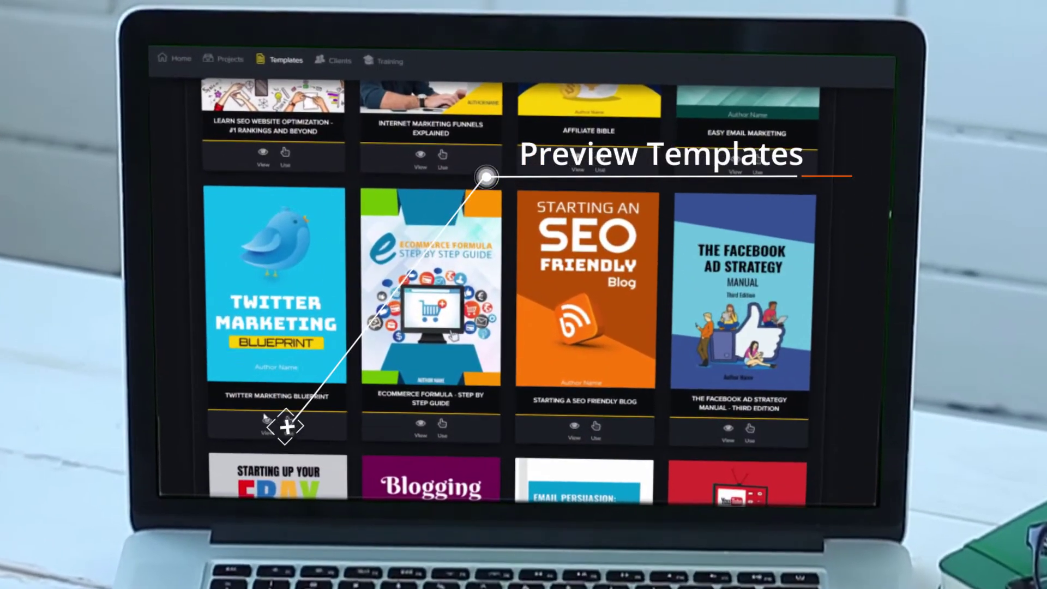
# Step: Preview the Twitter Marketing Blueprint template, paging through to its final page
pyautogui.click(266, 428)
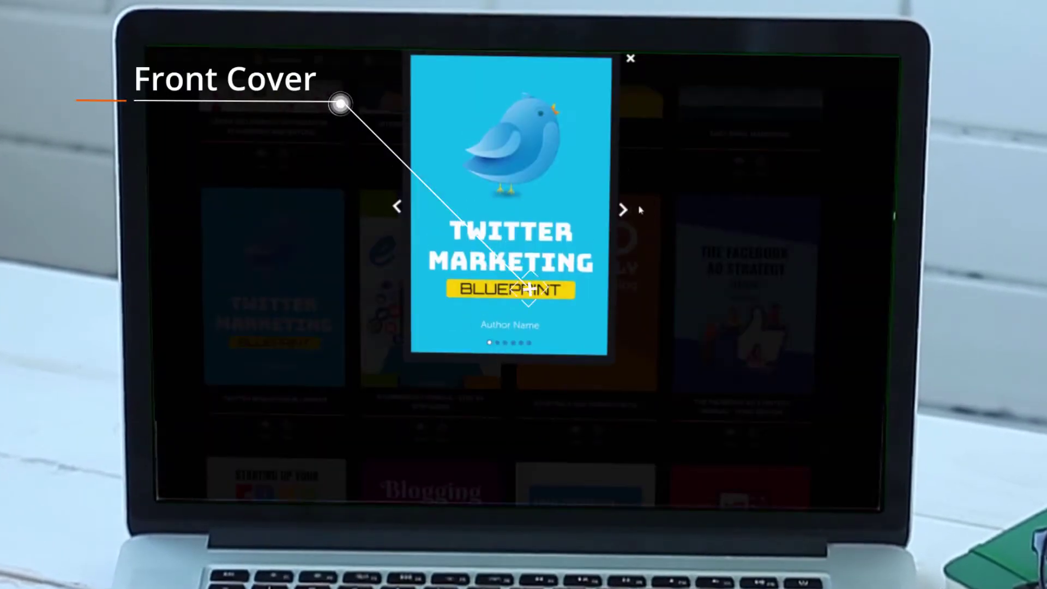
pyautogui.click(624, 211)
pyautogui.click(624, 210)
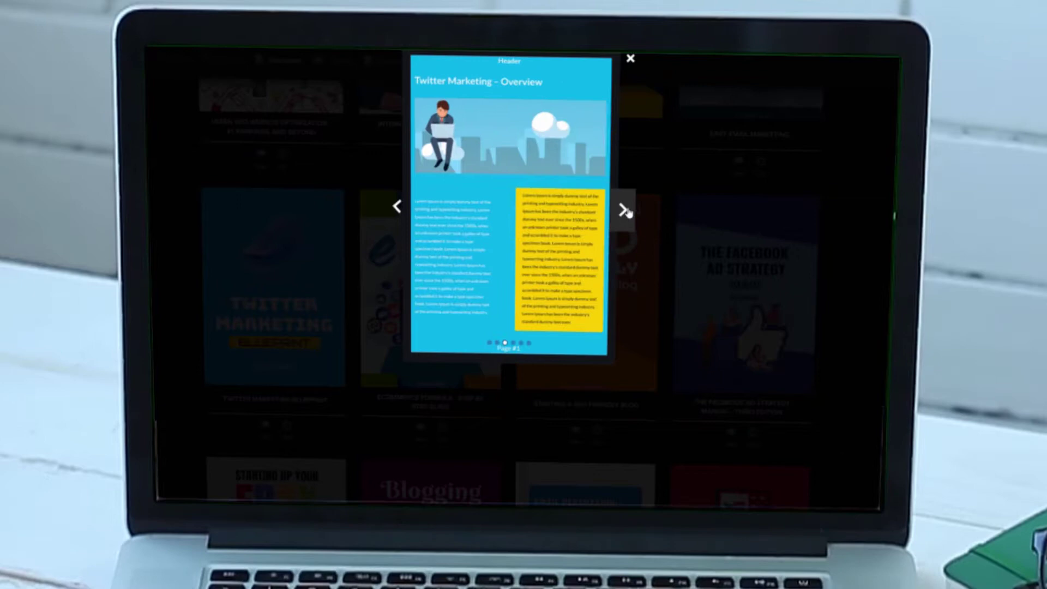
pyautogui.click(625, 213)
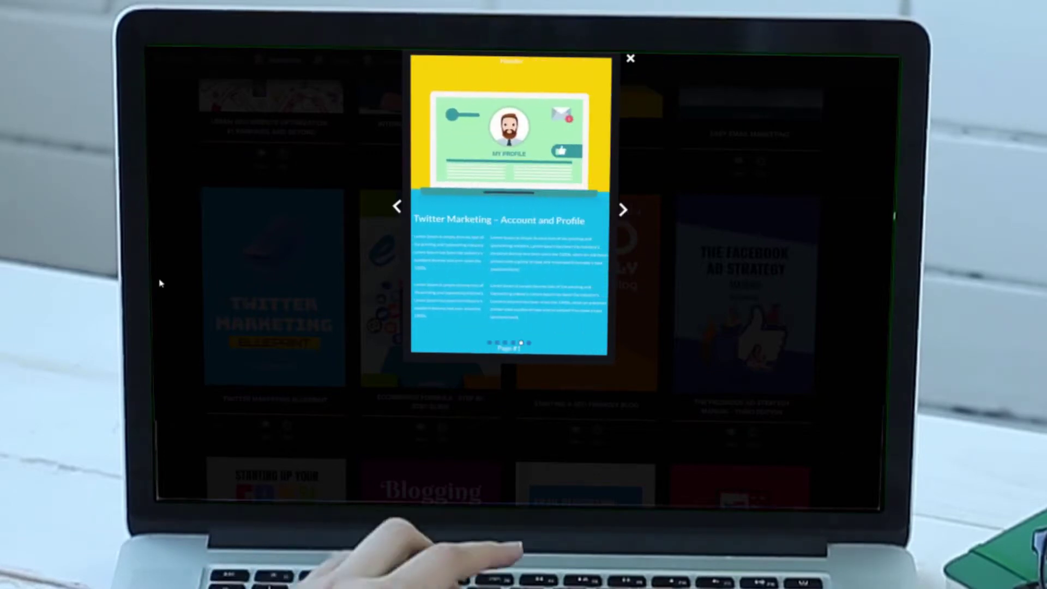
pyautogui.click(623, 211)
pyautogui.click(622, 211)
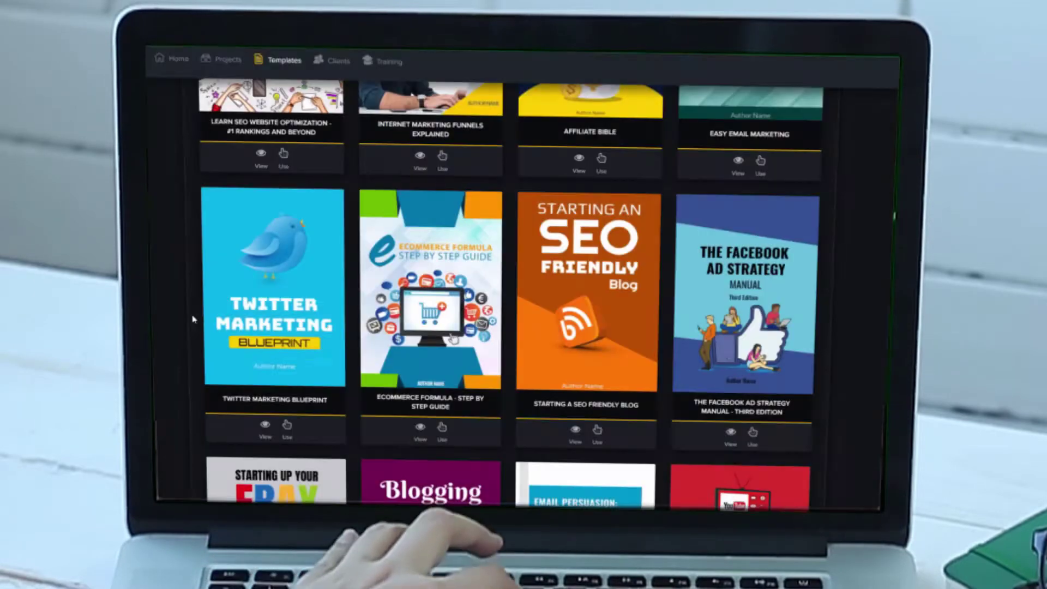
# Step: Start a project from that template named 'MY TWITTER EBOOK', set to Start from Scratch
pyautogui.click(288, 432)
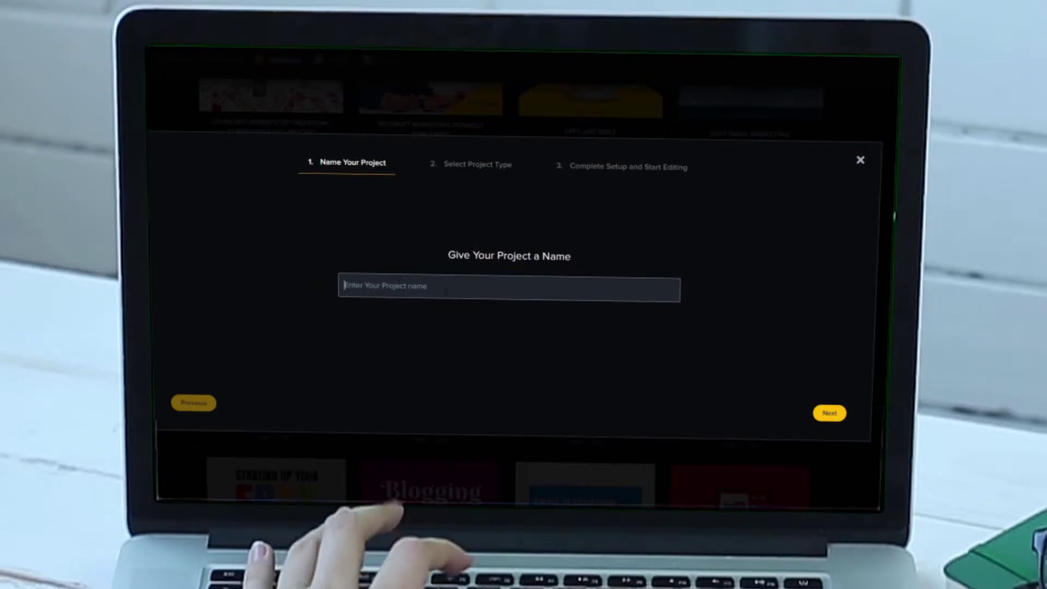
pyautogui.write('MY TW')
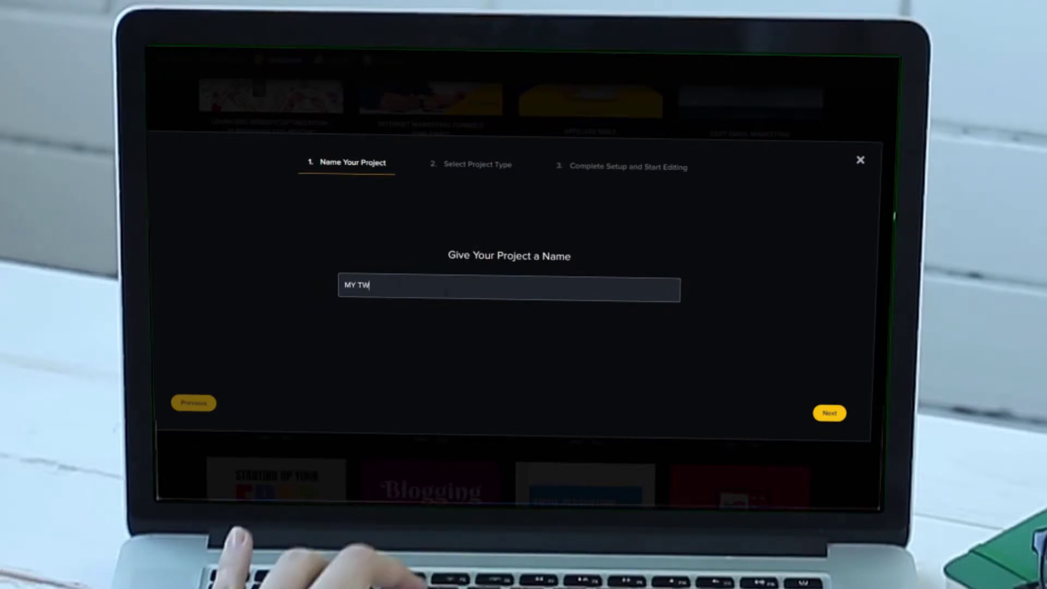
pyautogui.write('IT')
pyautogui.write('TER EBOOK')
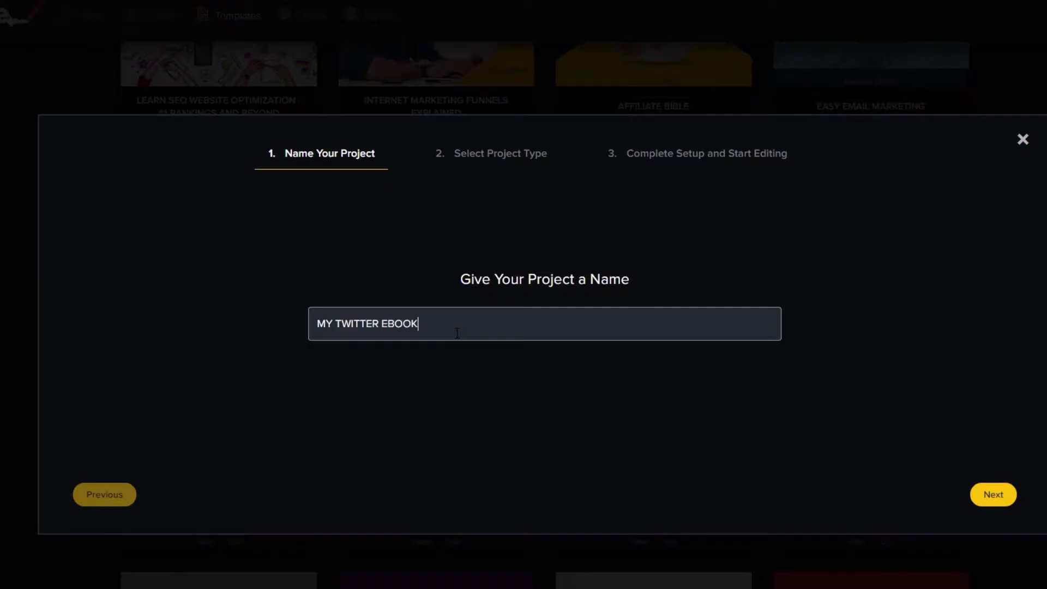
pyautogui.click(1000, 500)
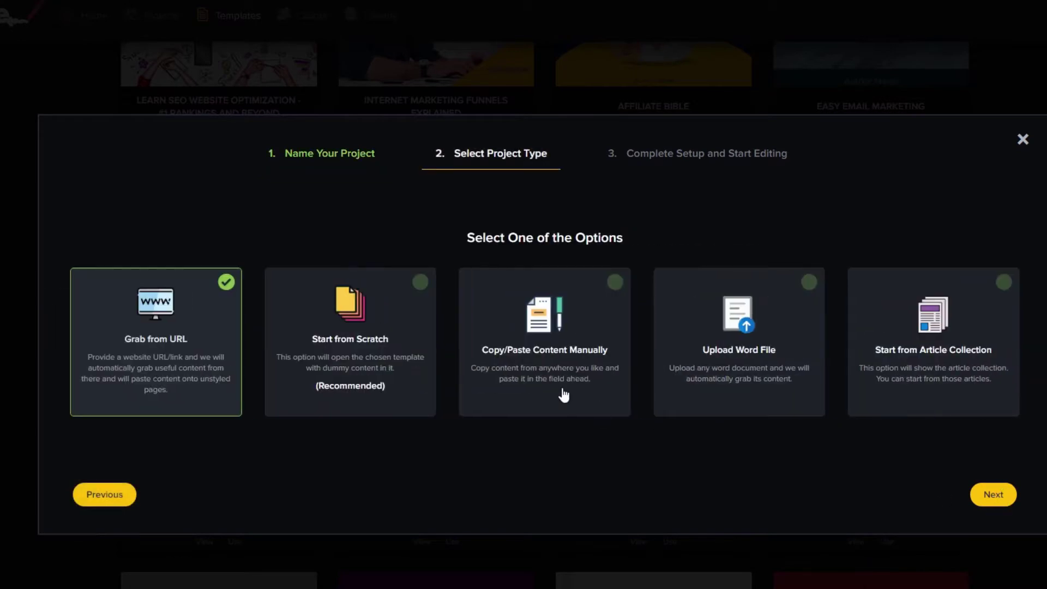
pyautogui.click(349, 363)
pyautogui.click(988, 500)
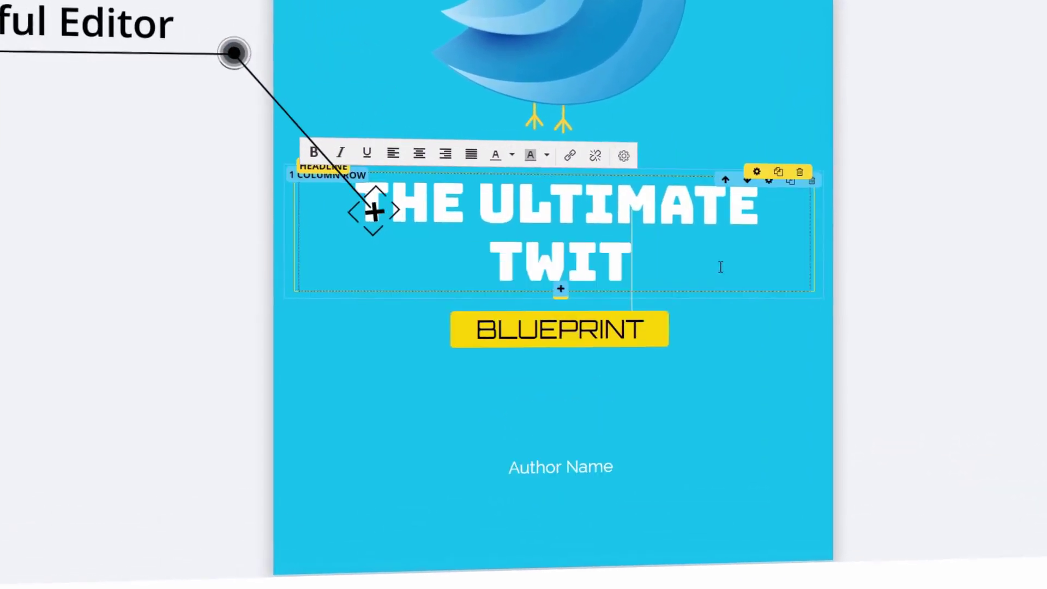
# Step: Retype the cover headline as 'THE ULTIMATE TWITTER' and the label as 'GUIDE'
pyautogui.write('TER')
pyautogui.click(643, 332)
pyautogui.press('BackSpace')
pyautogui.press('BackSpace')
pyautogui.press('BackSpace')
pyautogui.press('BackSpace')
pyautogui.press('BackSpace')
pyautogui.press('BackSpace')
pyautogui.press('BackSpace')
pyautogui.press('BackSpace')
pyautogui.press('BackSpace')
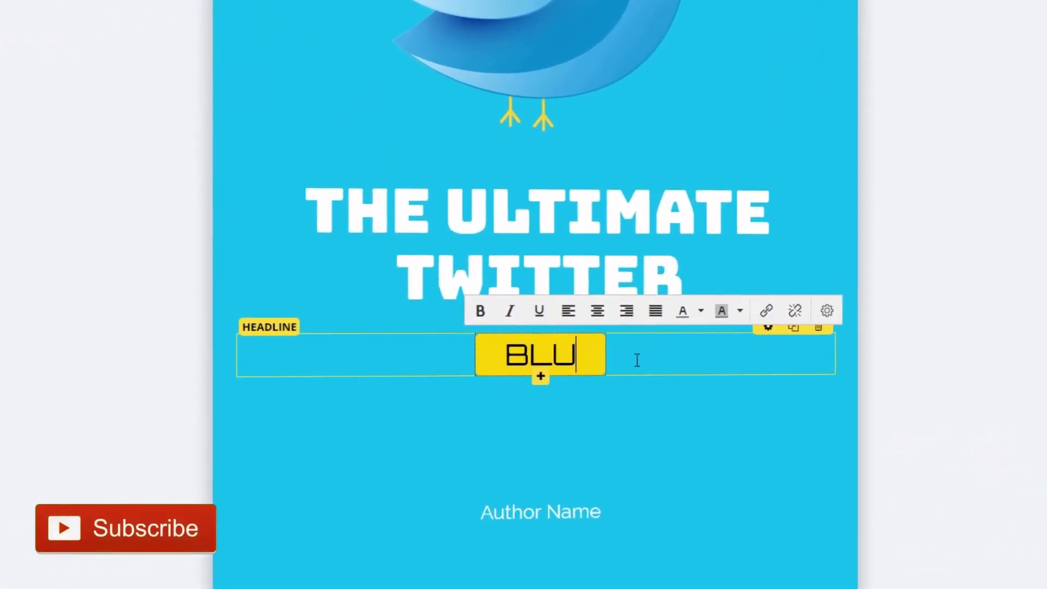
pyautogui.write('GUIDE')
pyautogui.moveTo(600, 352); pyautogui.dragTo(469, 346)
# Step: Replace the Author Name placeholder with the author's full name
pyautogui.click(622, 512)
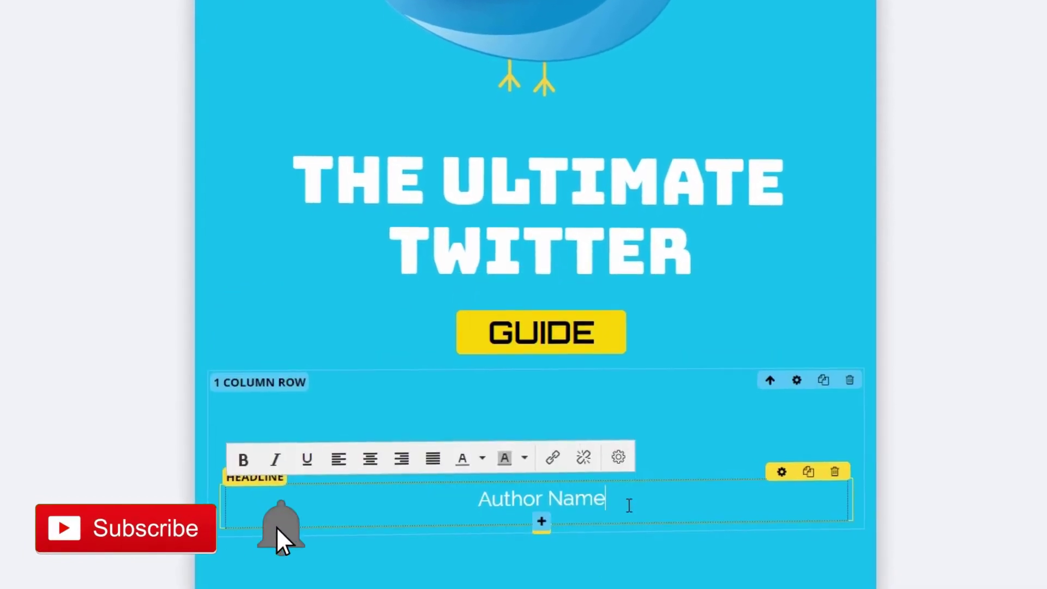
pyautogui.hotkey('ctrl', 'a')
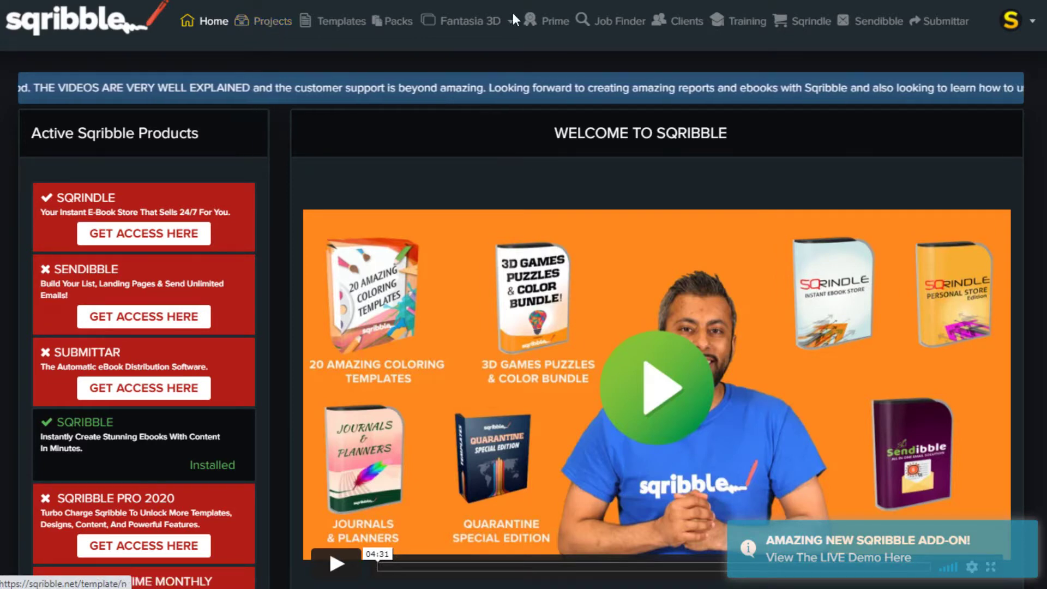
# Step: Browse the tutorial videos on the Training page
pyautogui.click(746, 27)
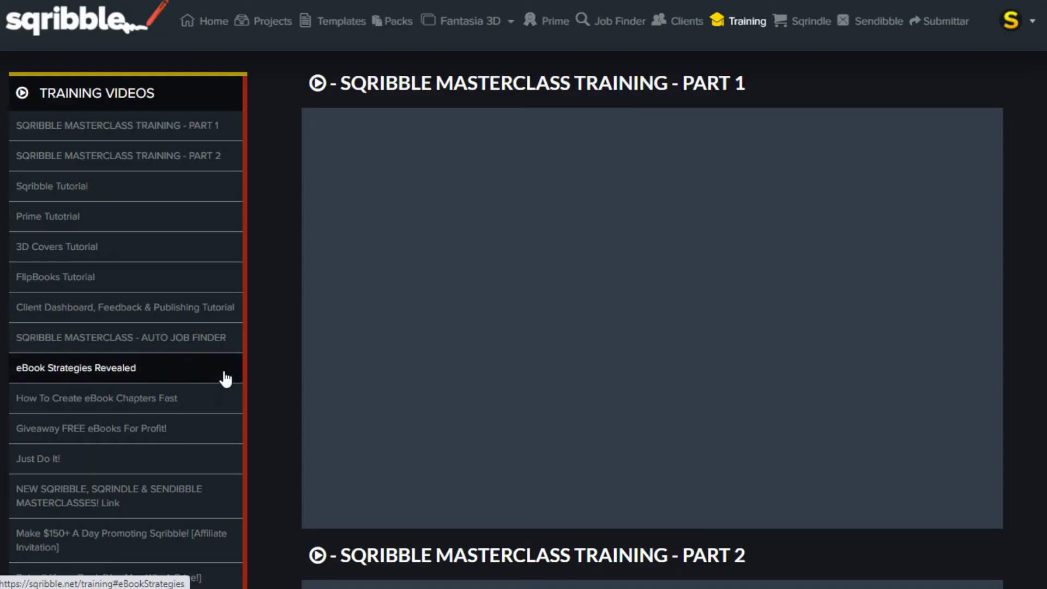
pyautogui.scroll(-5, 250, 353)
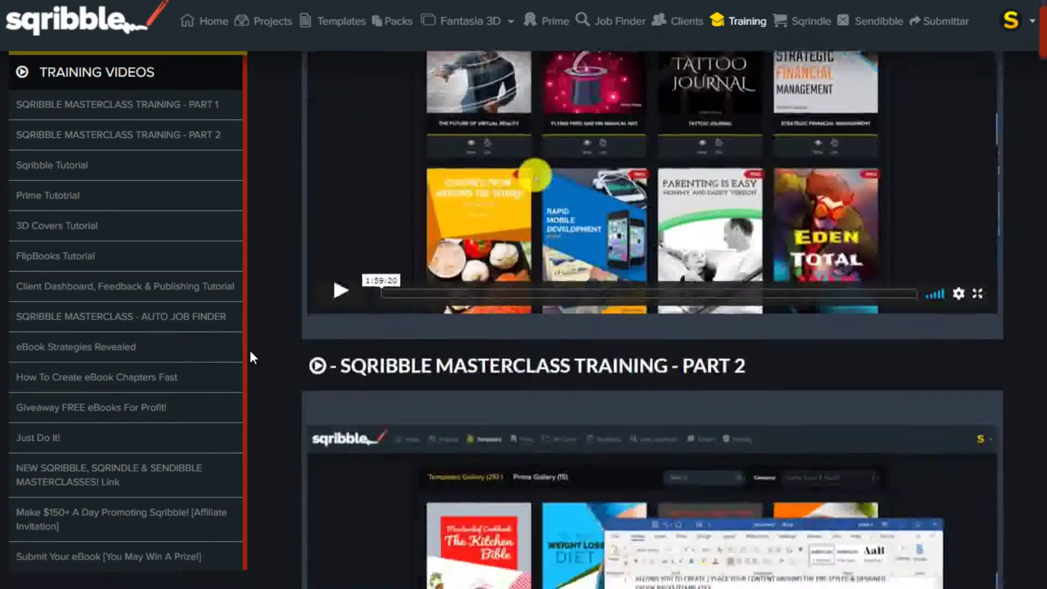
pyautogui.scroll(-5, 250, 352)
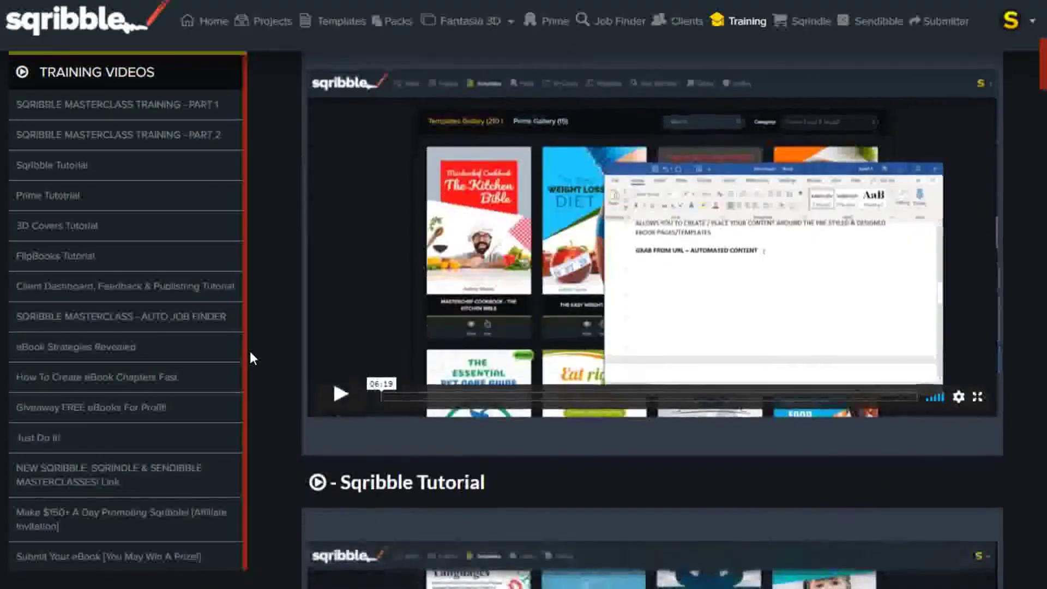
pyautogui.scroll(-7, 249, 352)
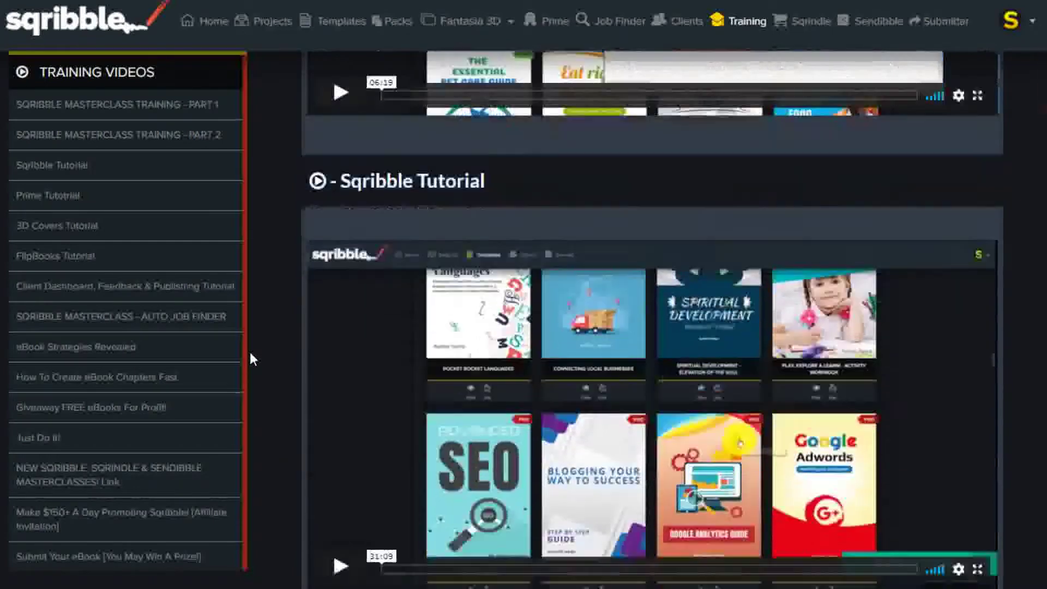
pyautogui.scroll(-3, 249, 358)
pyautogui.scroll(-3, 250, 358)
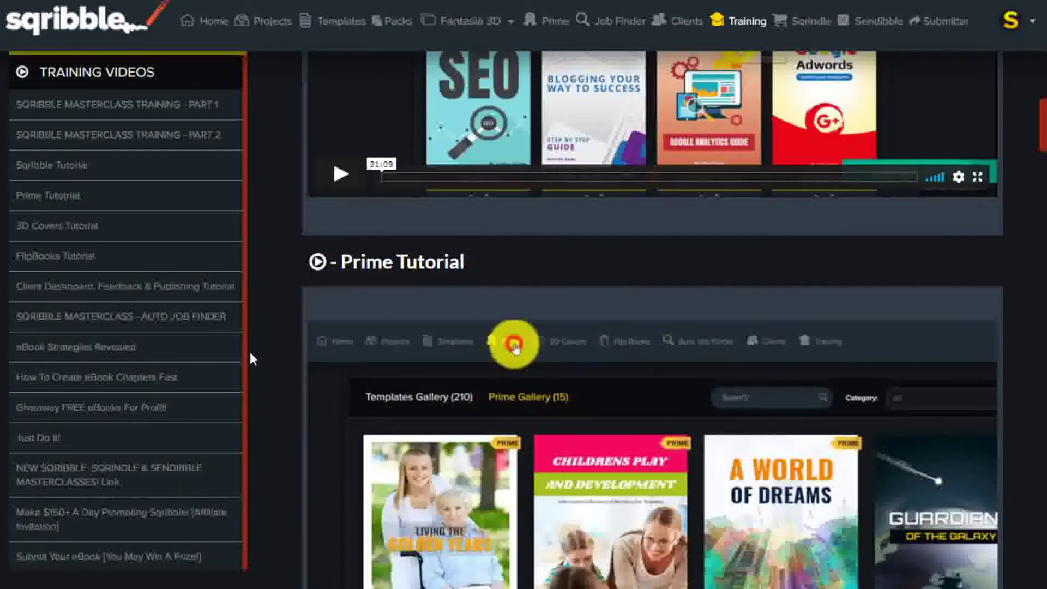
pyautogui.scroll(-3, 250, 355)
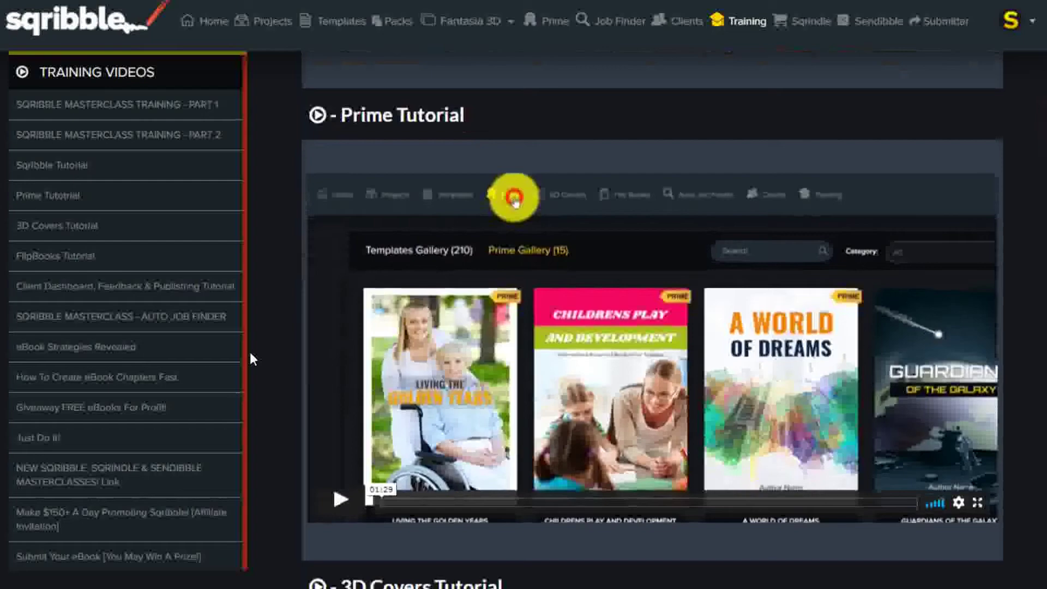
pyautogui.scroll(18, 250, 354)
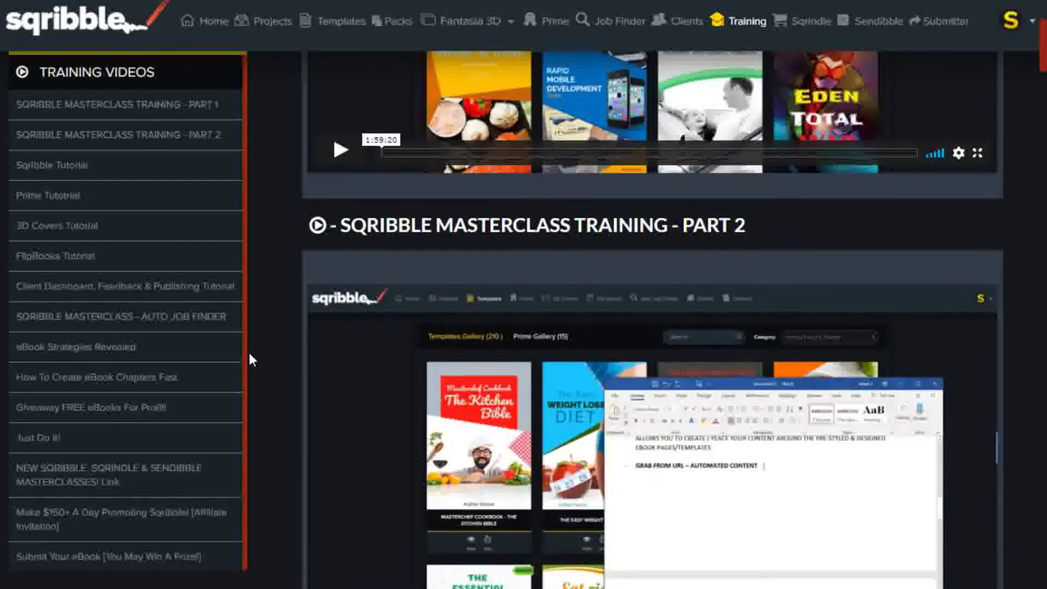
pyautogui.scroll(6, 249, 360)
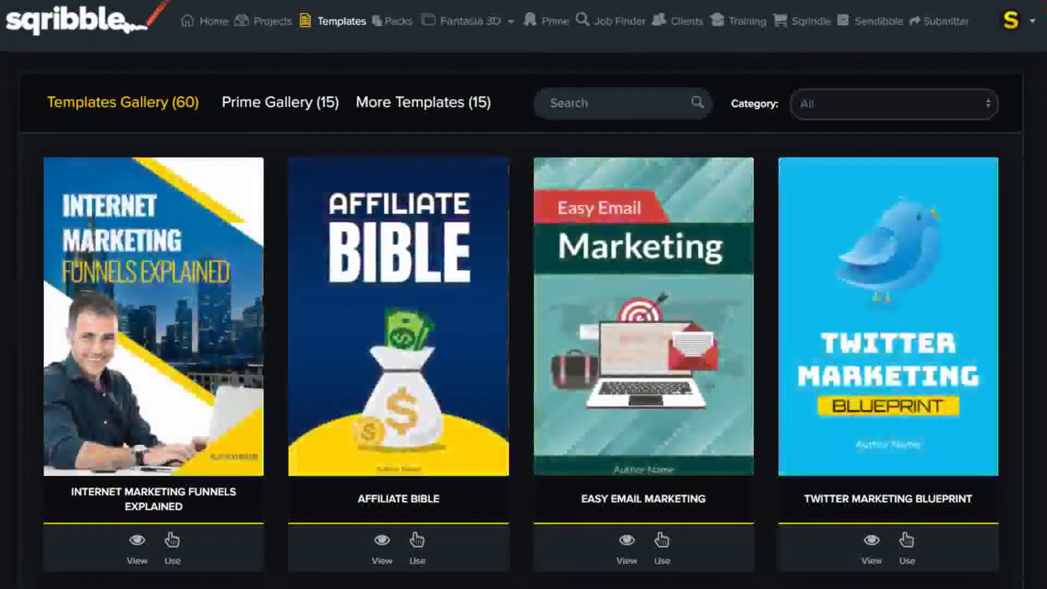
# Step: Filter the templates gallery to the E-Business & E-Marketing category
pyautogui.scroll(-2, 456, 405)
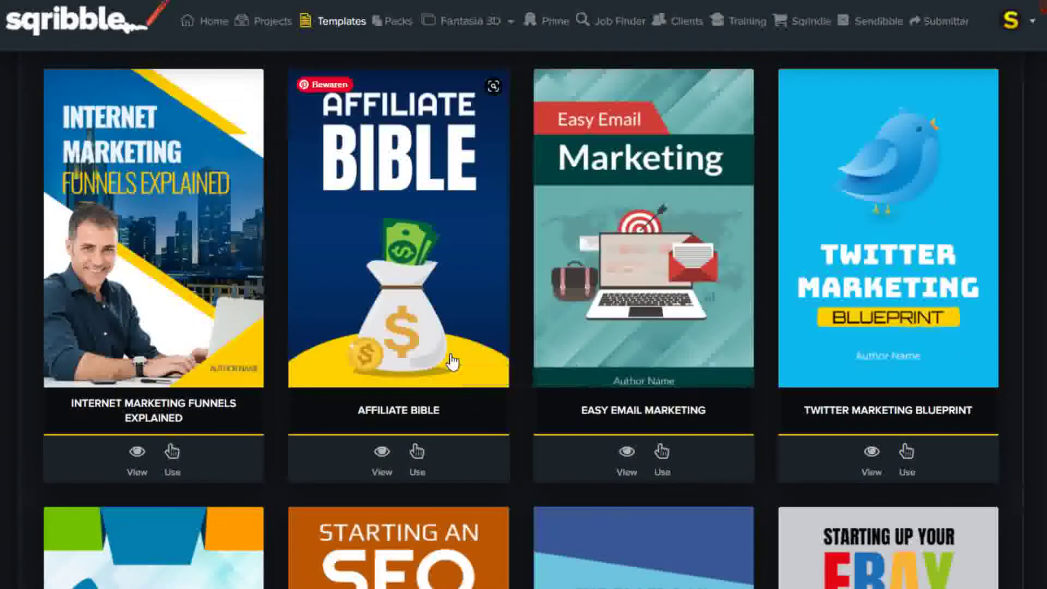
pyautogui.scroll(-4, 452, 361)
pyautogui.scroll(-15, 453, 361)
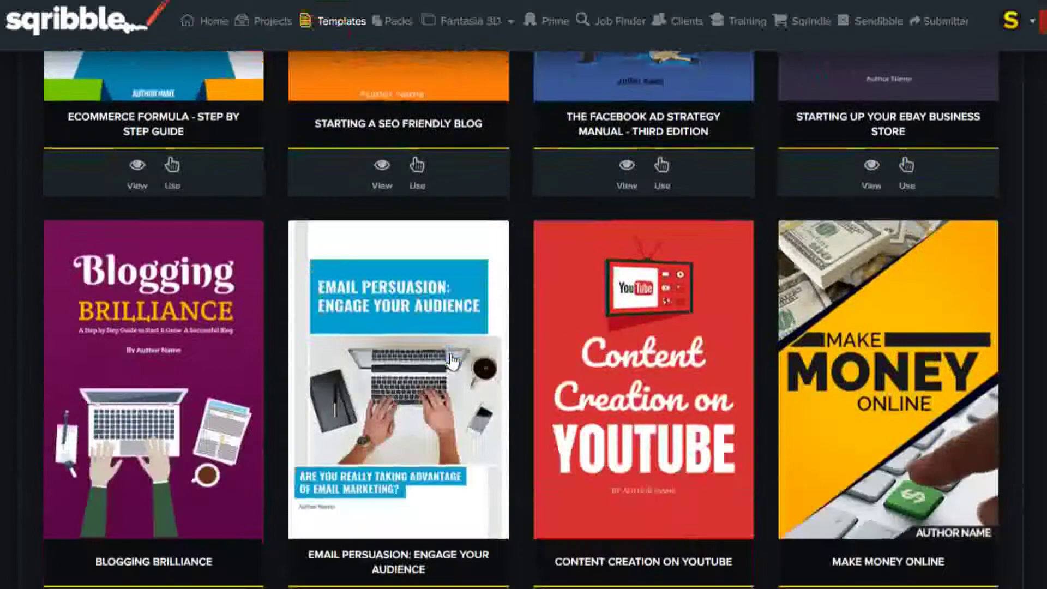
pyautogui.scroll(6, 451, 362)
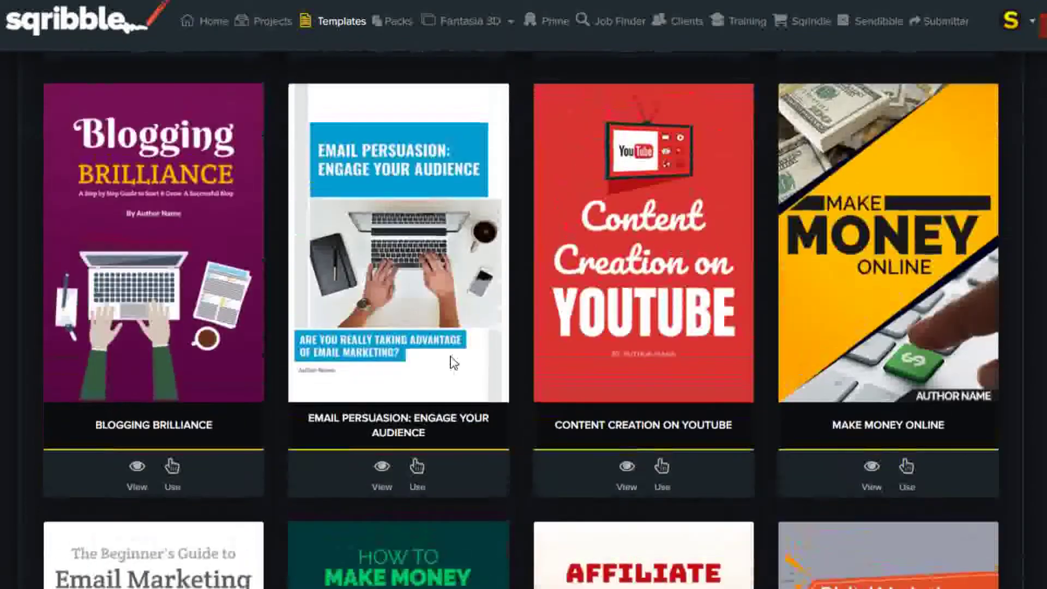
pyautogui.scroll(10, 450, 359)
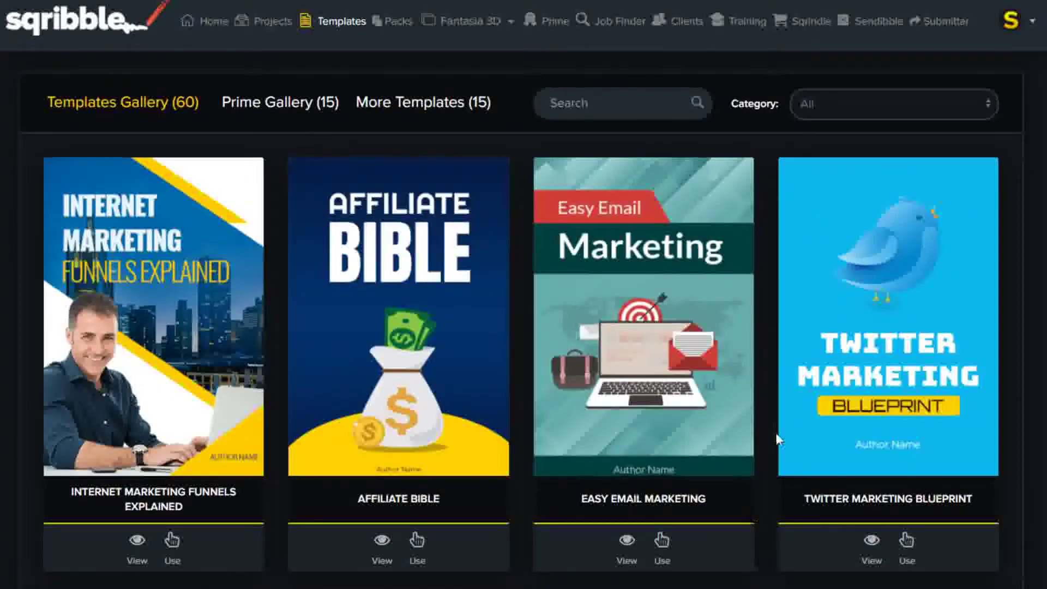
pyautogui.click(890, 116)
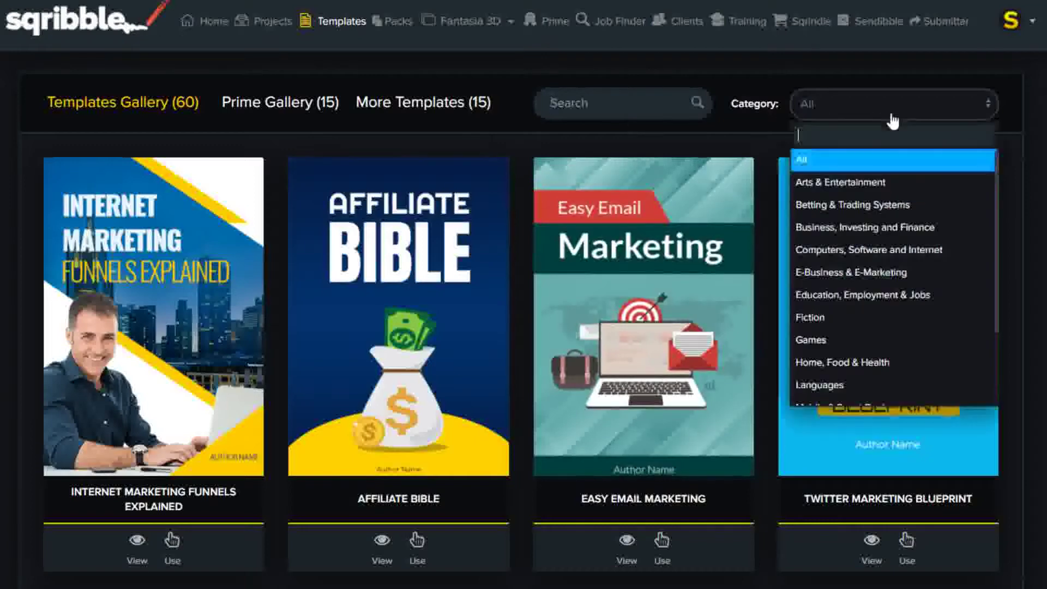
pyautogui.scroll(-1, 848, 308)
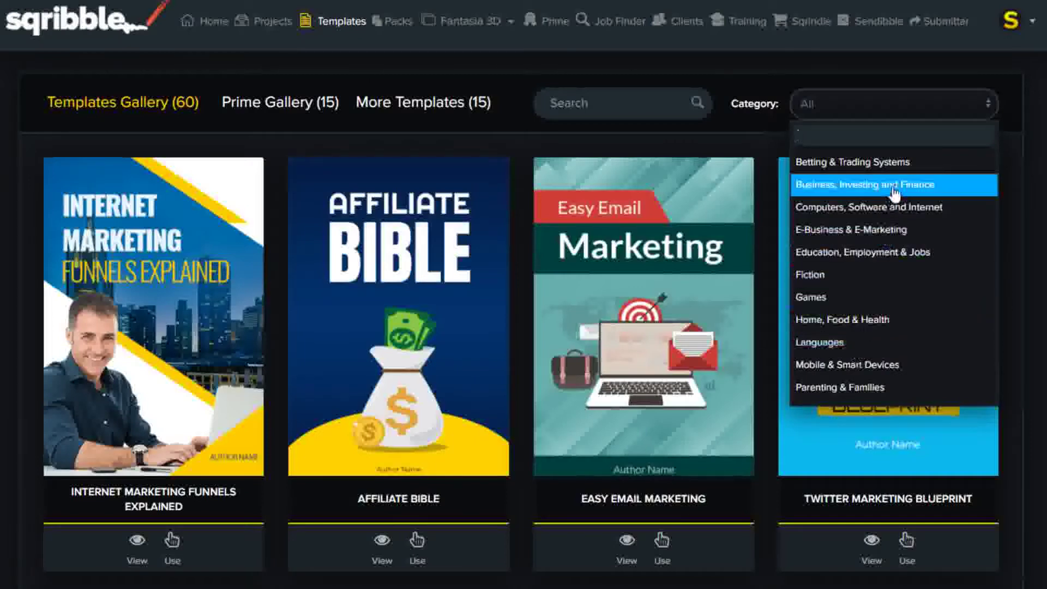
pyautogui.click(851, 229)
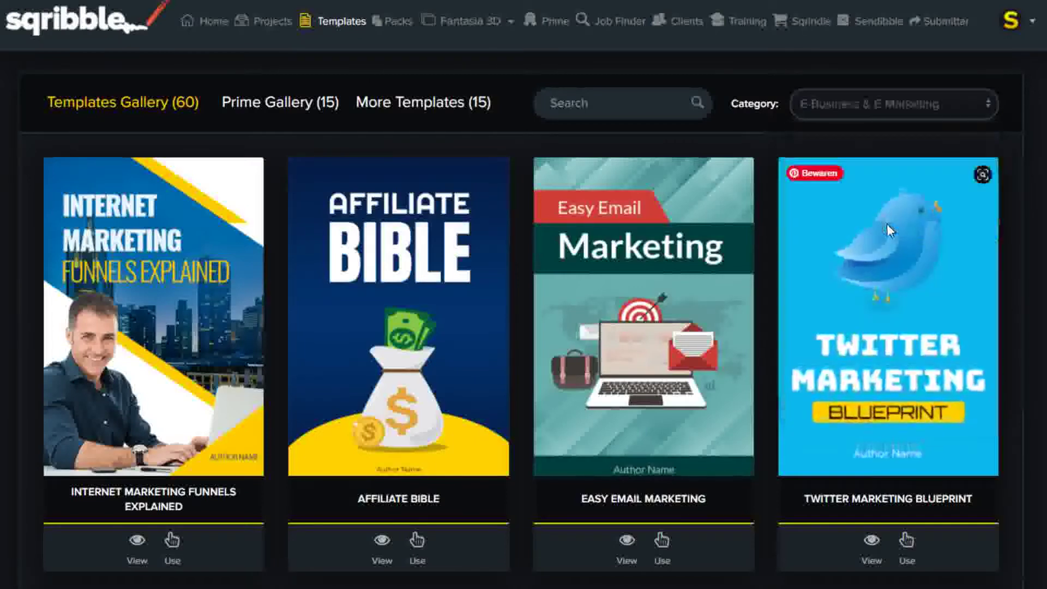
# Step: Preview the Easy Email Marketing template
pyautogui.click(622, 541)
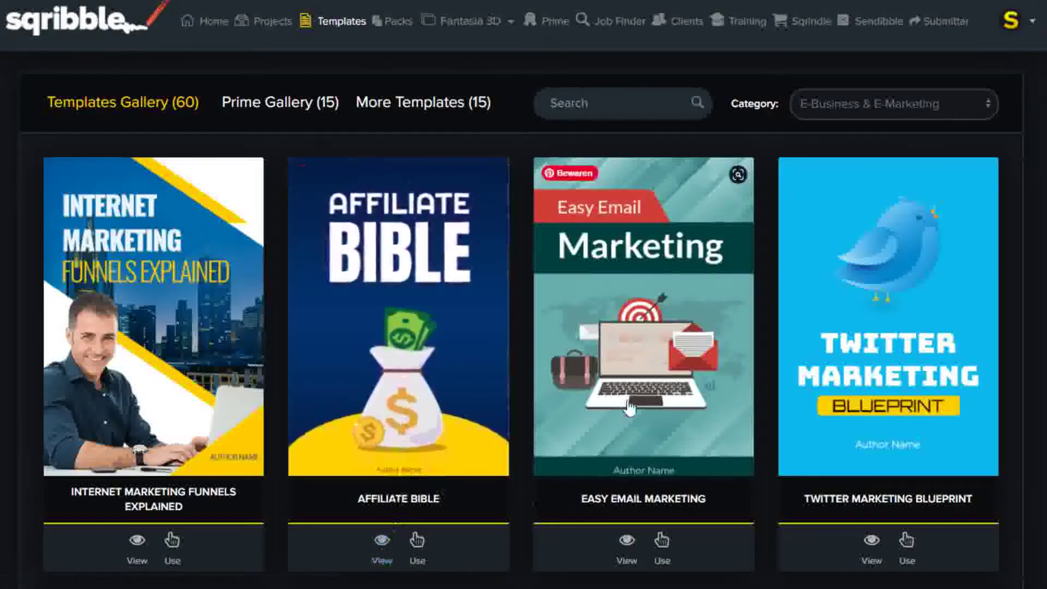
pyautogui.scroll(-5, 646, 439)
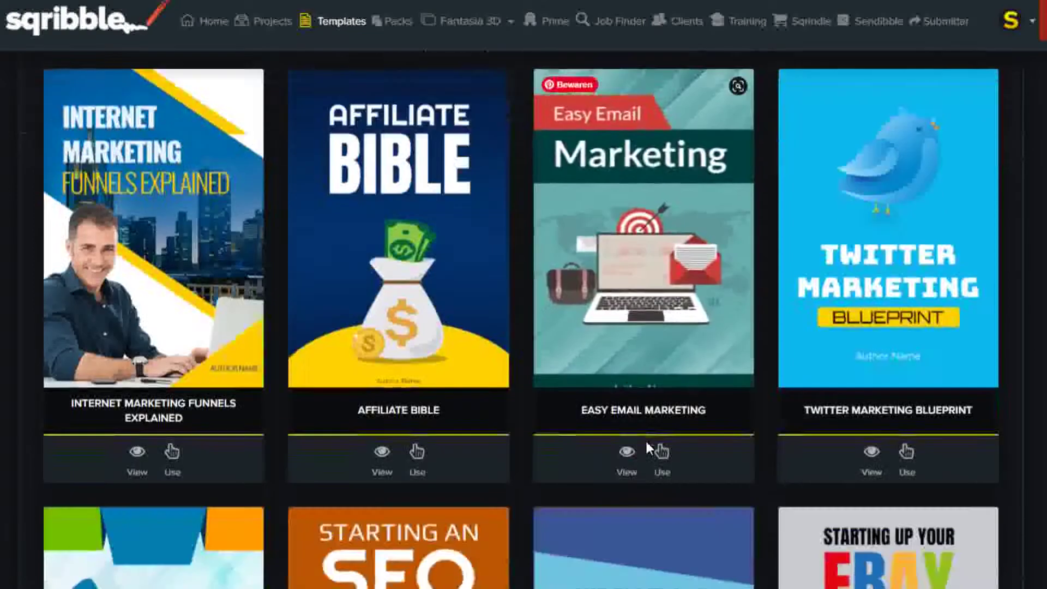
pyautogui.scroll(4, 642, 451)
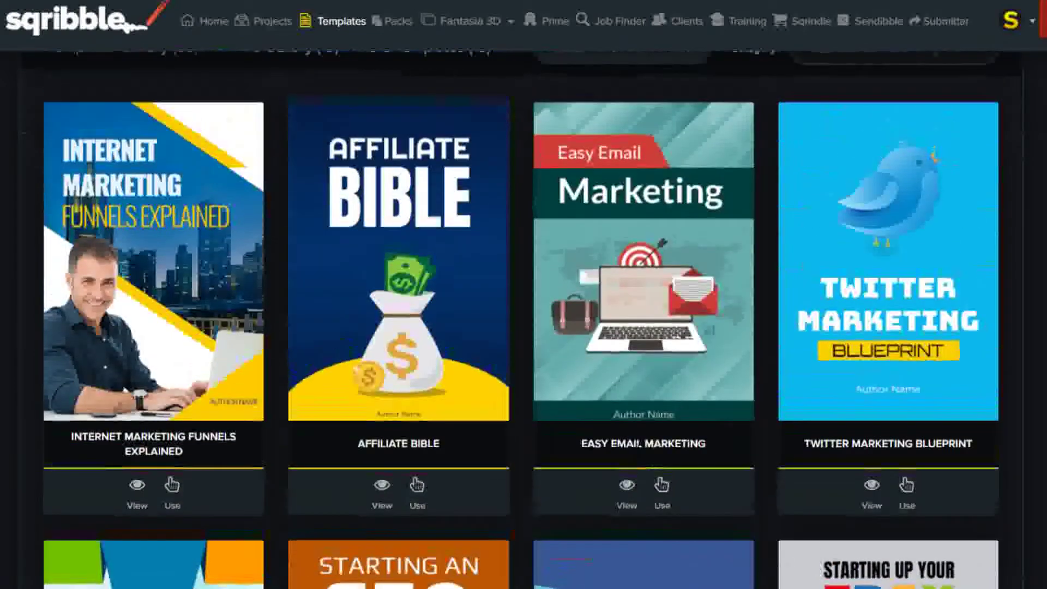
# Step: Start an Easy Email Marketing project named 'My first ebook', keeping Create Your Ebook
pyautogui.click(660, 488)
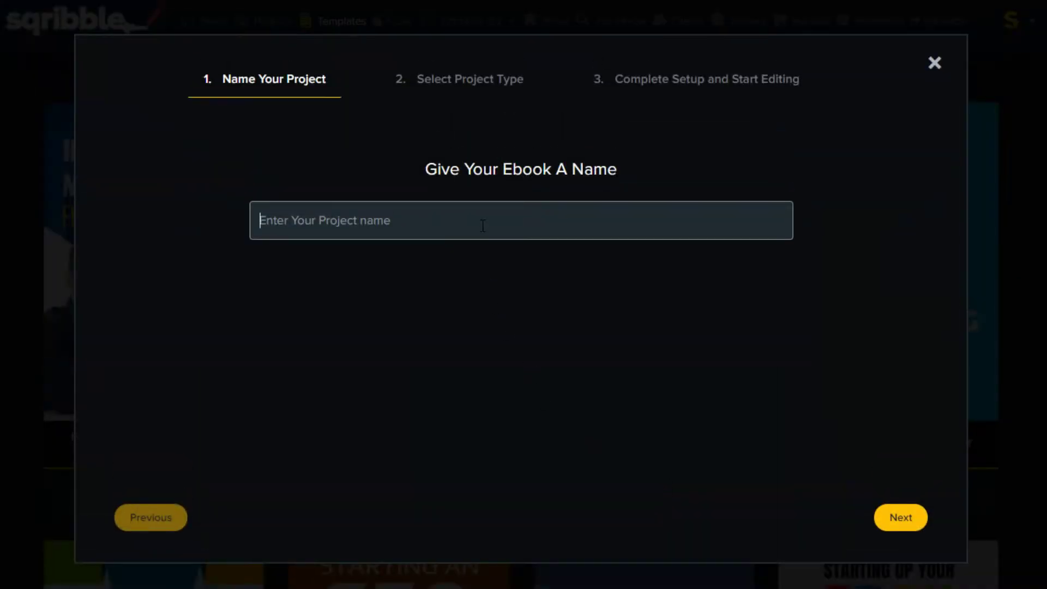
pyautogui.write('My first ebook')
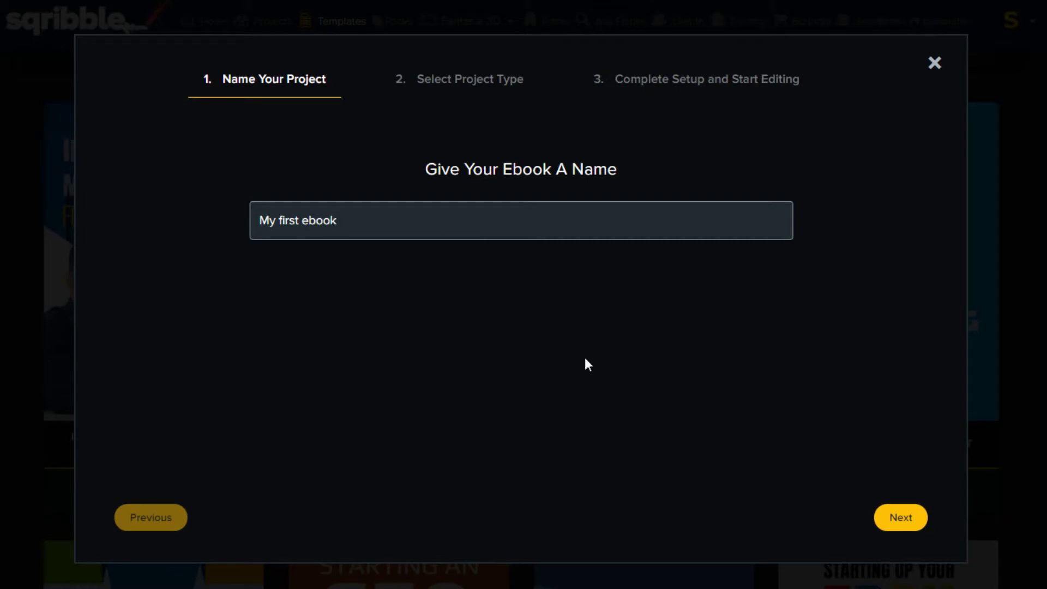
pyautogui.click(896, 517)
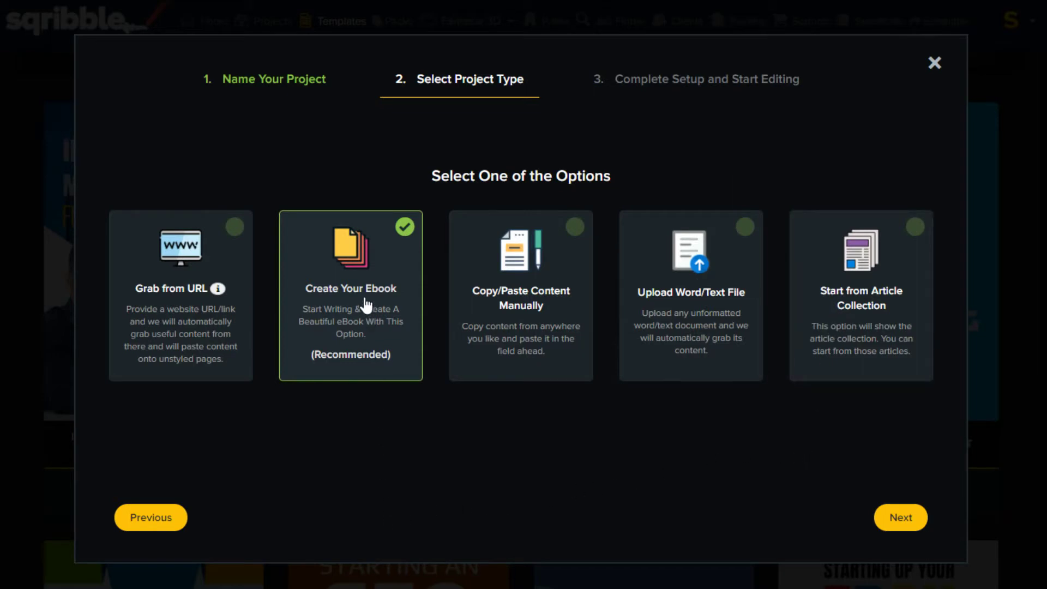
pyautogui.click(907, 517)
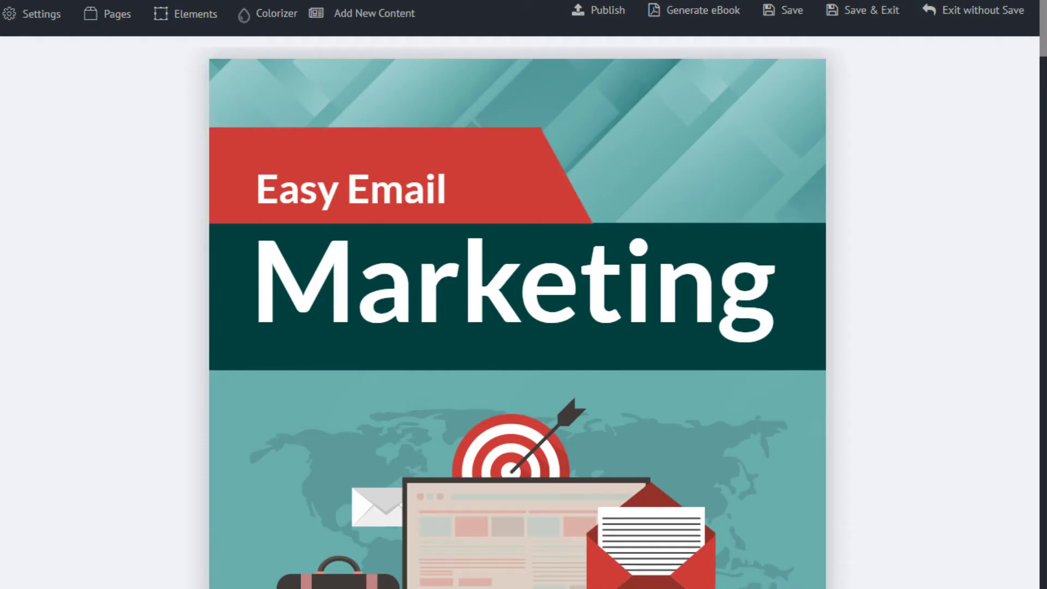
# Step: Drag the laptop illustration lower beneath the 'Best email Marketing' cover title
pyautogui.scroll(-6, 873, 458)
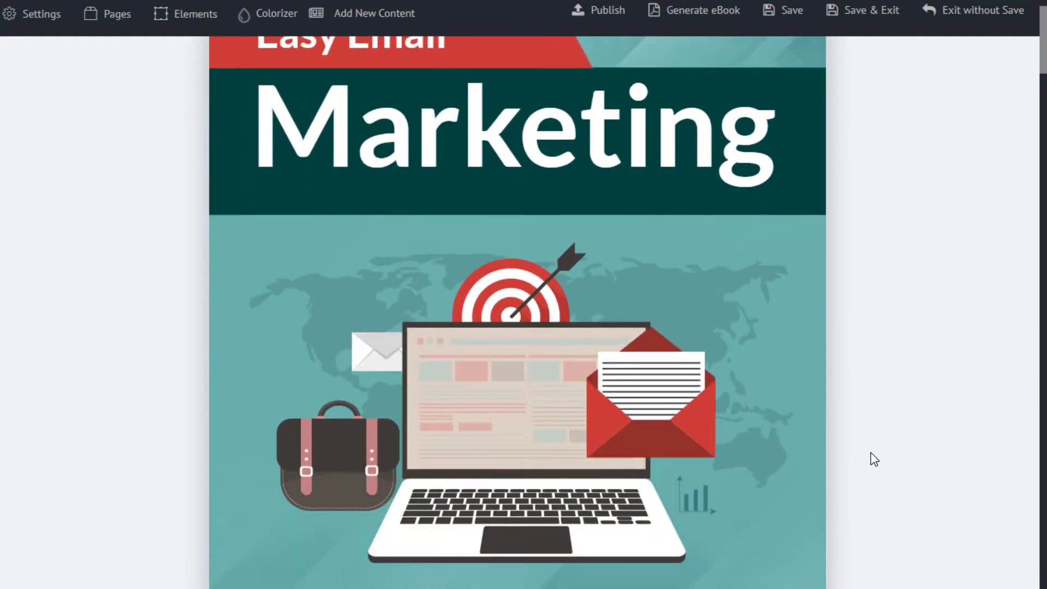
pyautogui.scroll(-10, 874, 458)
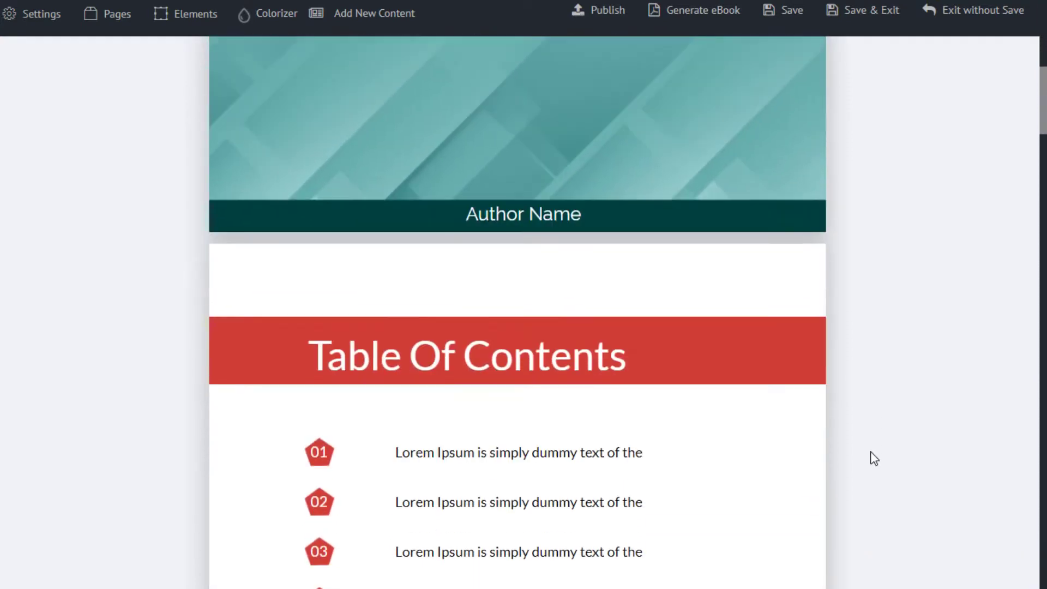
pyautogui.scroll(-10, 874, 458)
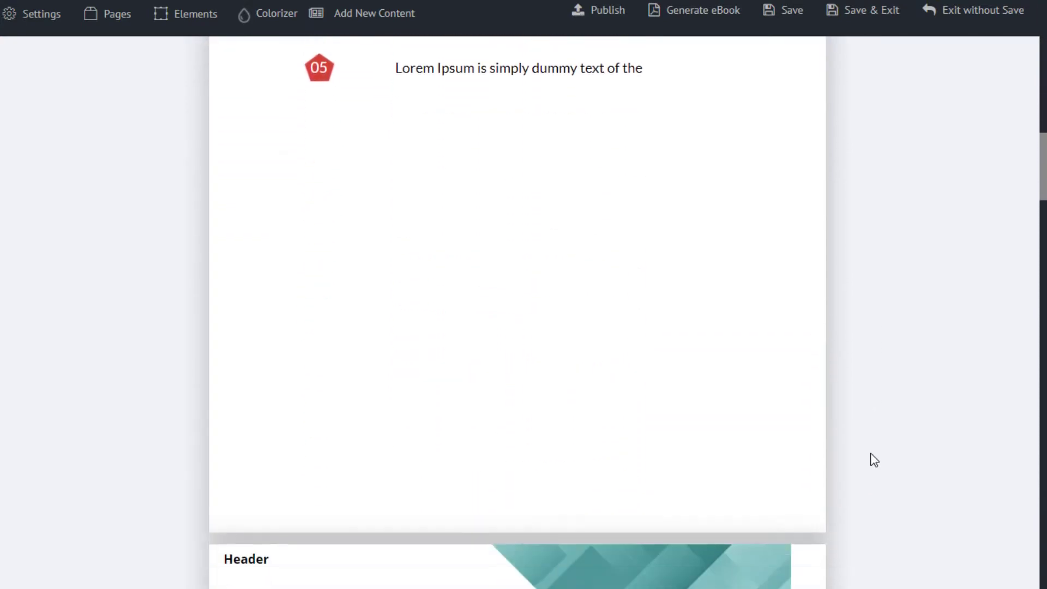
pyautogui.scroll(-5, 874, 462)
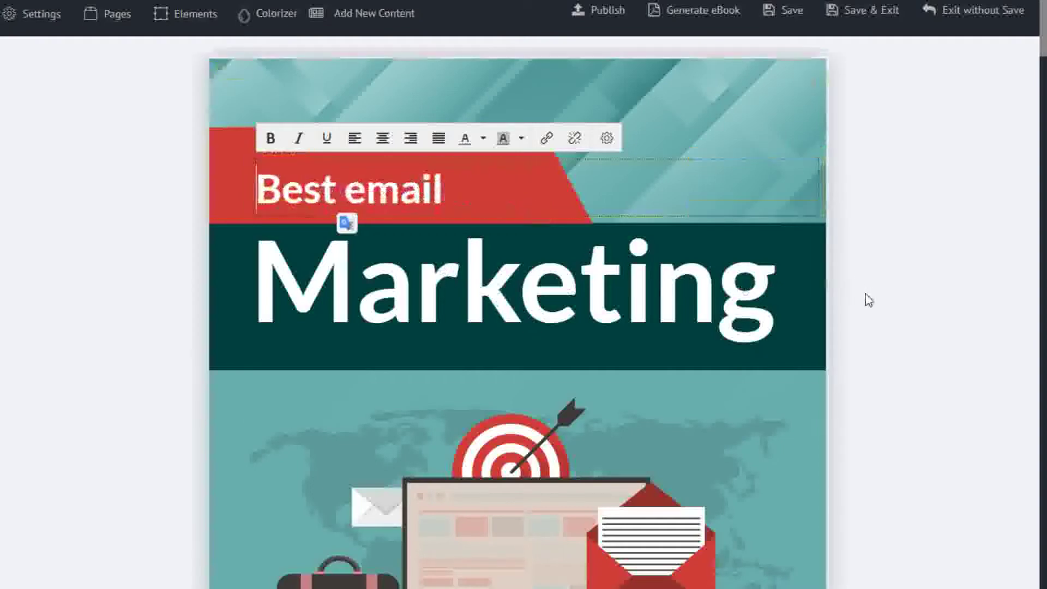
pyautogui.scroll(-6, 864, 316)
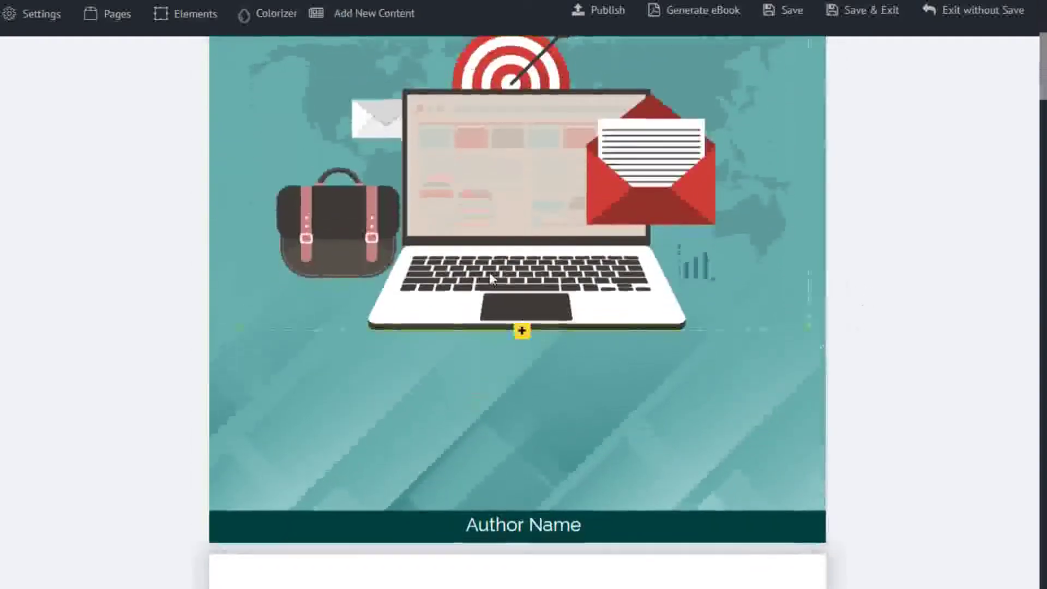
pyautogui.moveTo(483, 210); pyautogui.dragTo(487, 294)
pyautogui.scroll(6, 846, 342)
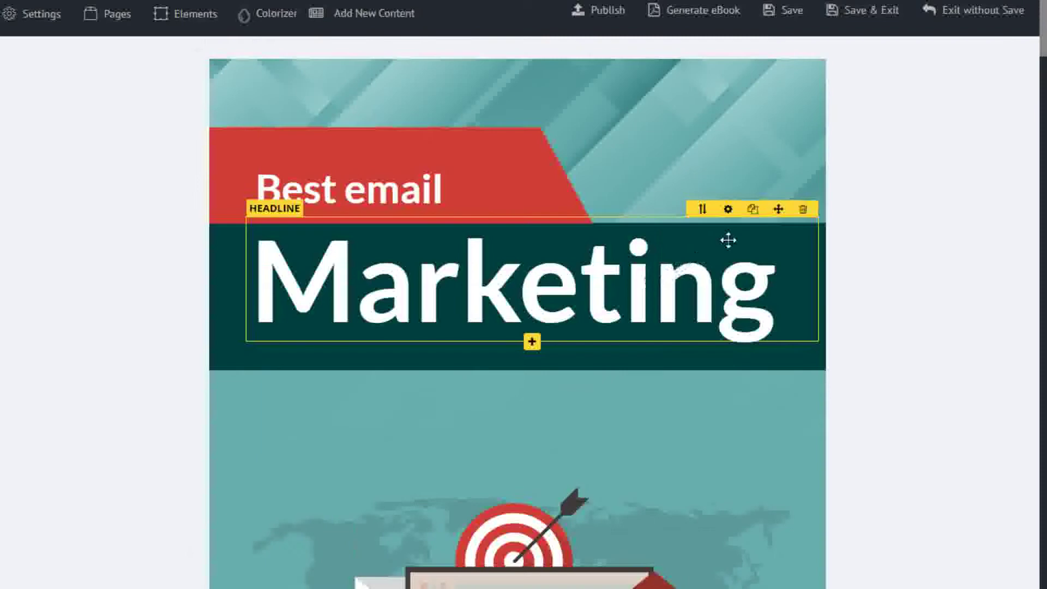
# Step: Raise the Marketing headline's font size from 145 to 149
pyautogui.click(728, 210)
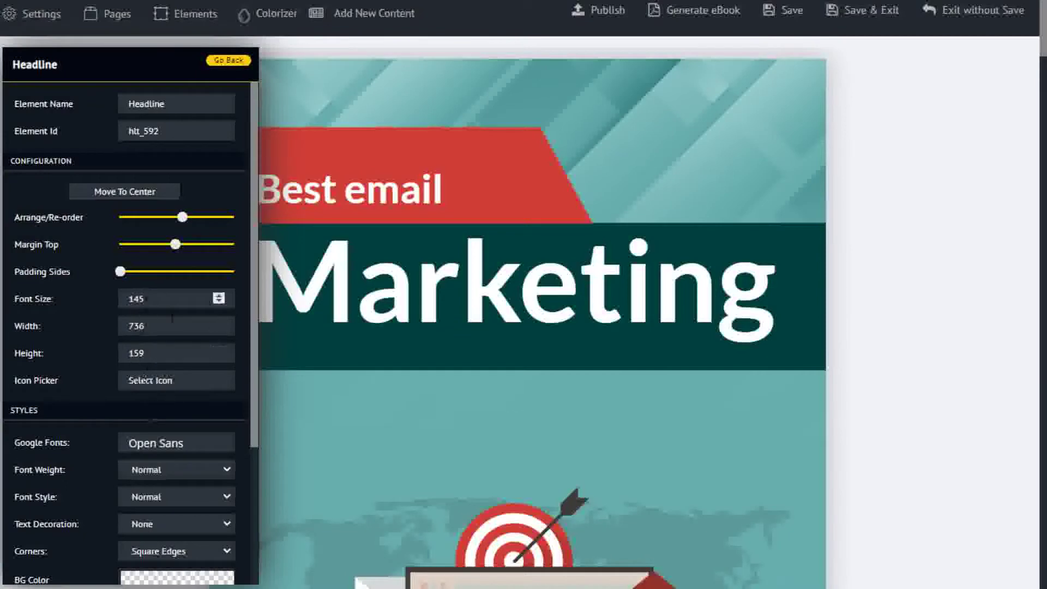
pyautogui.click(220, 296)
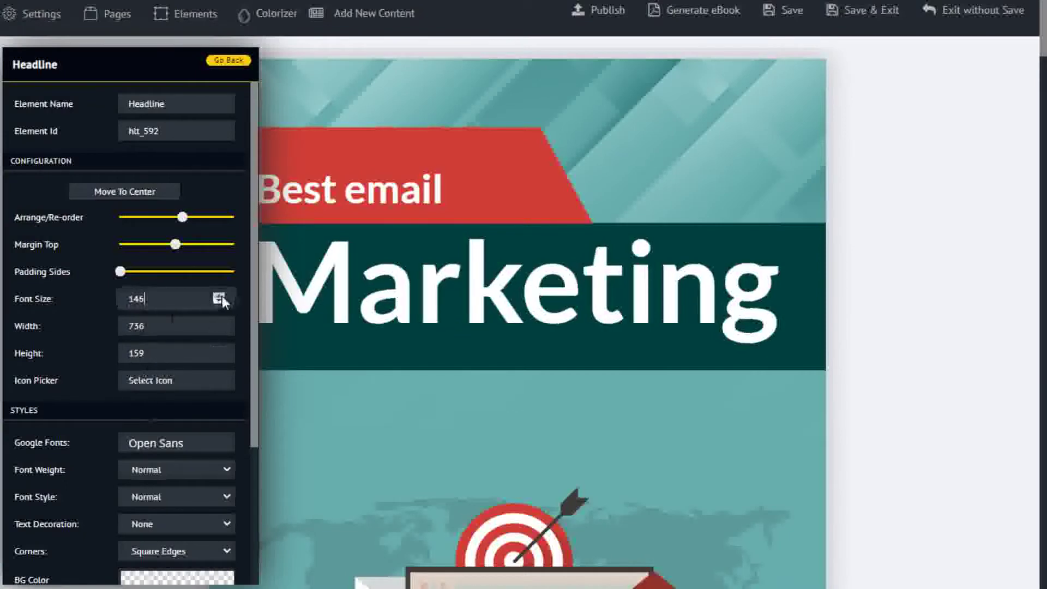
pyautogui.click(221, 296)
pyautogui.click(220, 296)
pyautogui.click(220, 297)
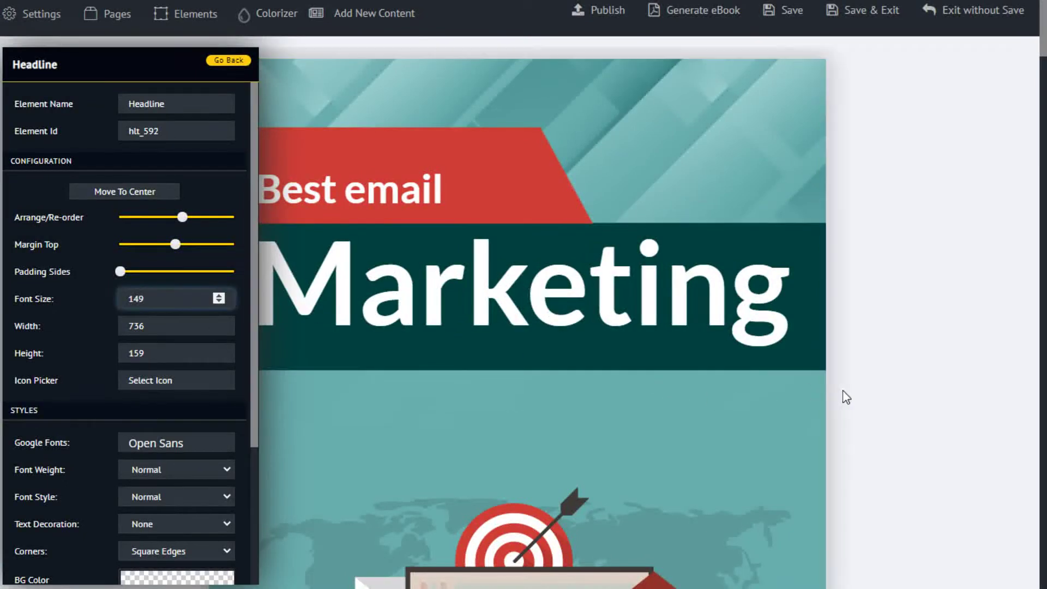
pyautogui.click(858, 409)
pyautogui.scroll(-9, 700, 430)
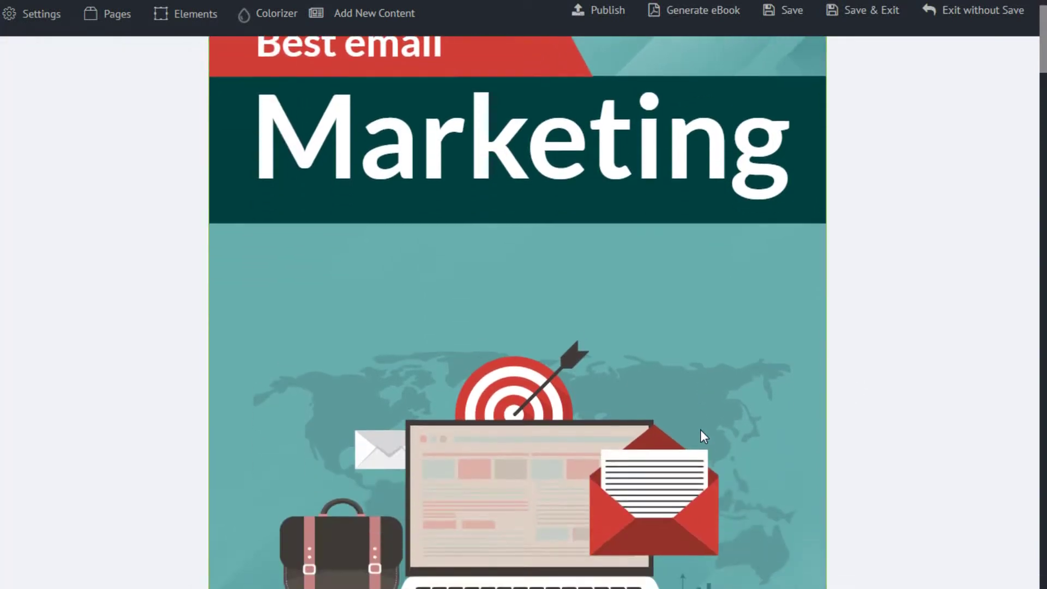
pyautogui.scroll(-10, 699, 440)
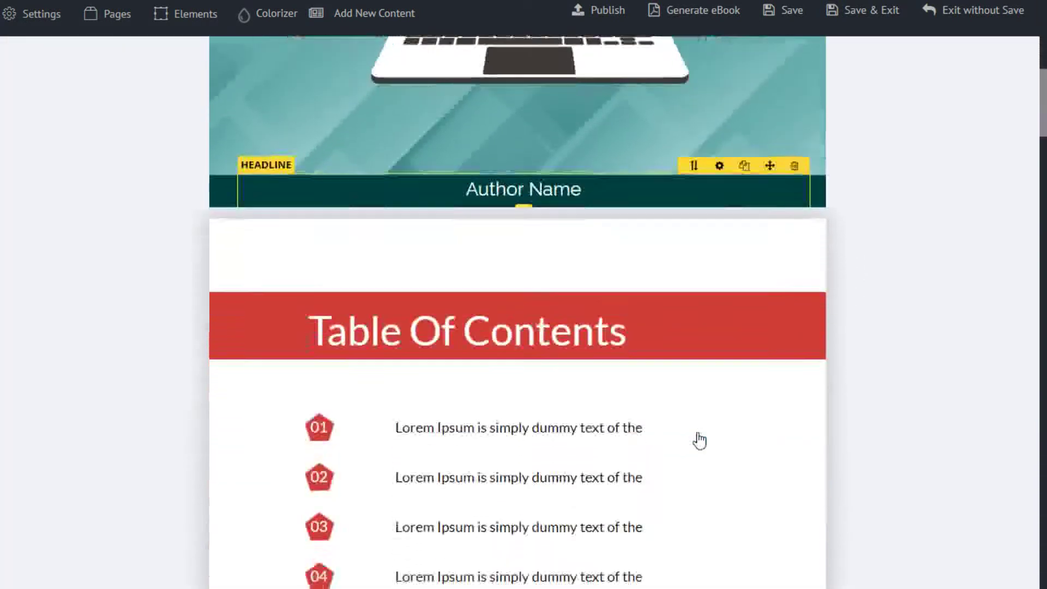
pyautogui.scroll(-10, 683, 454)
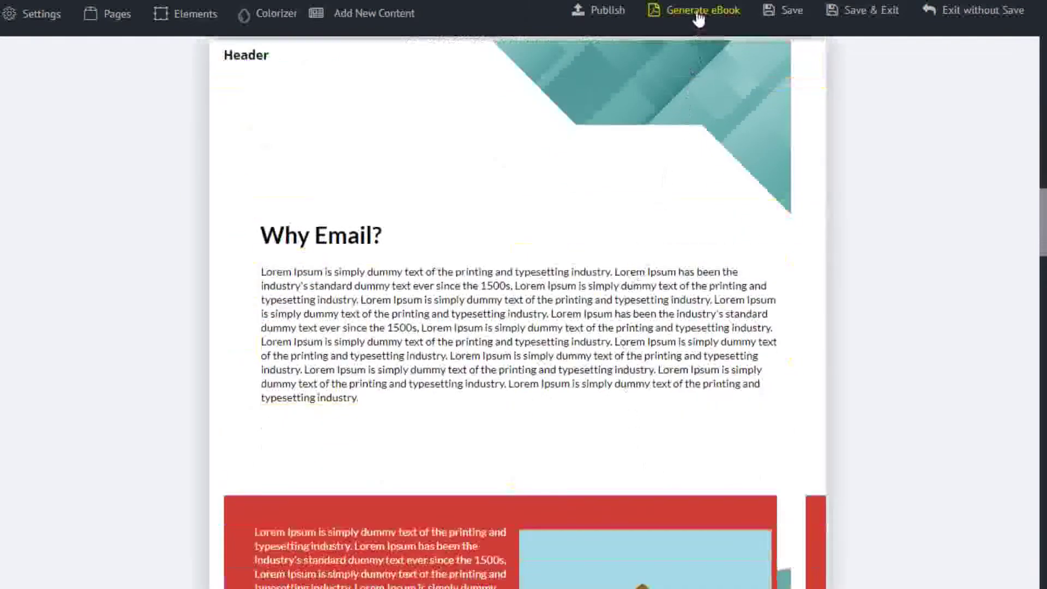
# Step: Generate the Best email Marketing ebook as a 6-page PDF and review the preview
pyautogui.click(698, 19)
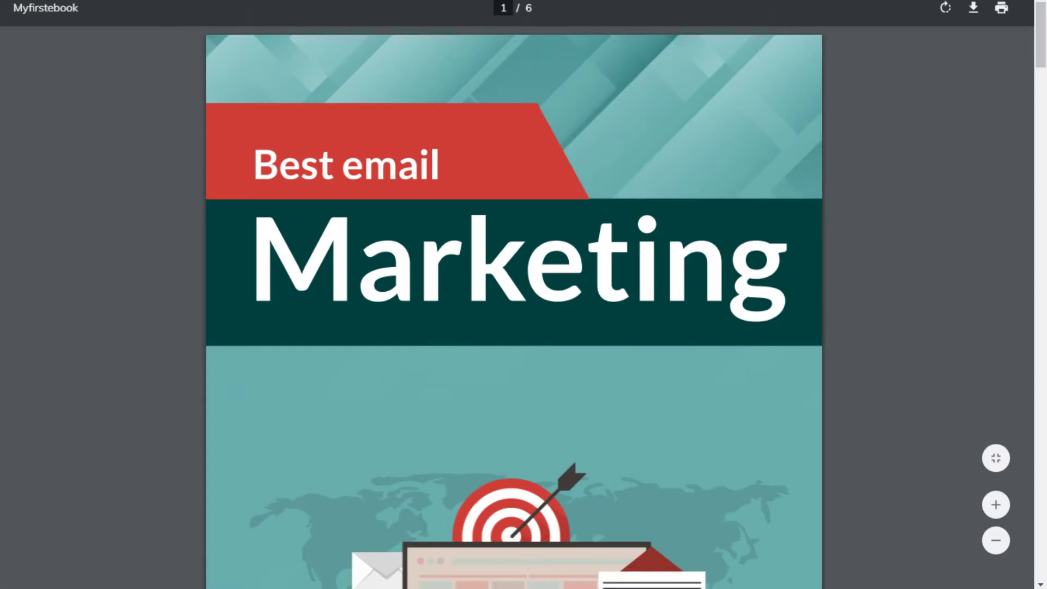
pyautogui.scroll(-8, 865, 316)
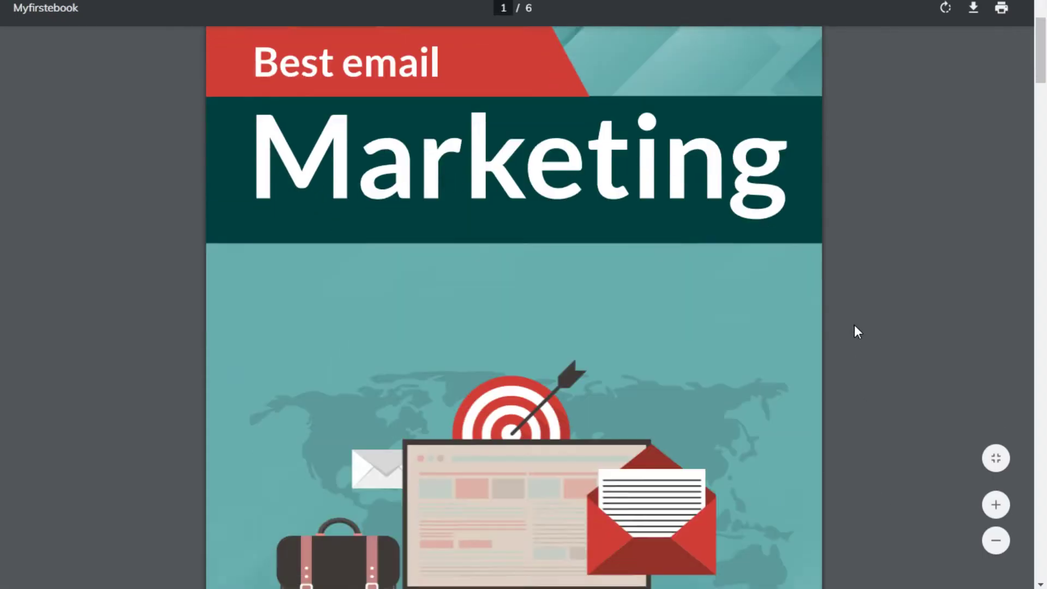
pyautogui.scroll(-5, 828, 383)
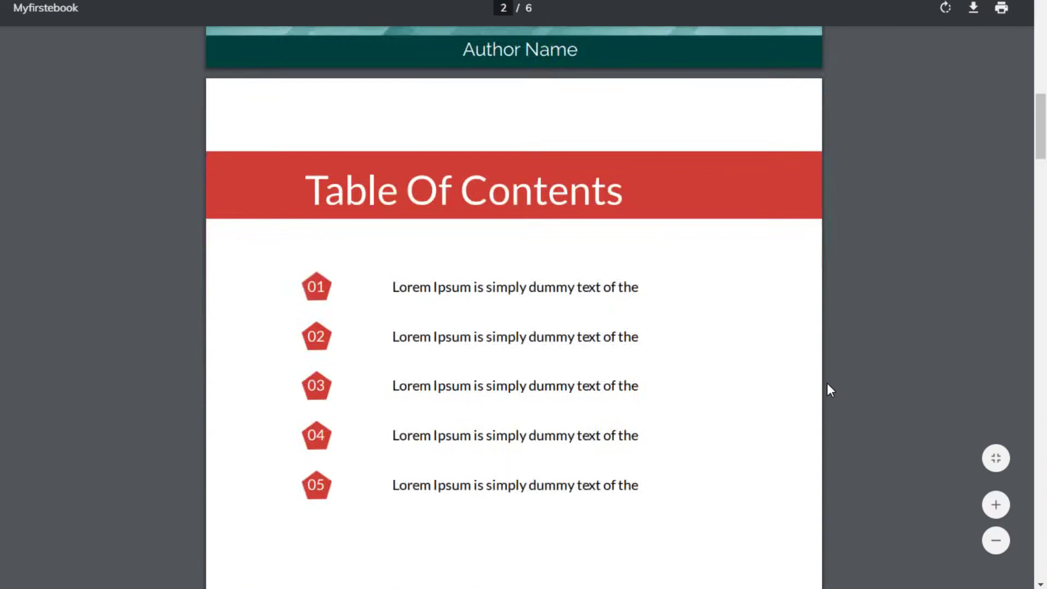
pyautogui.scroll(11, 828, 384)
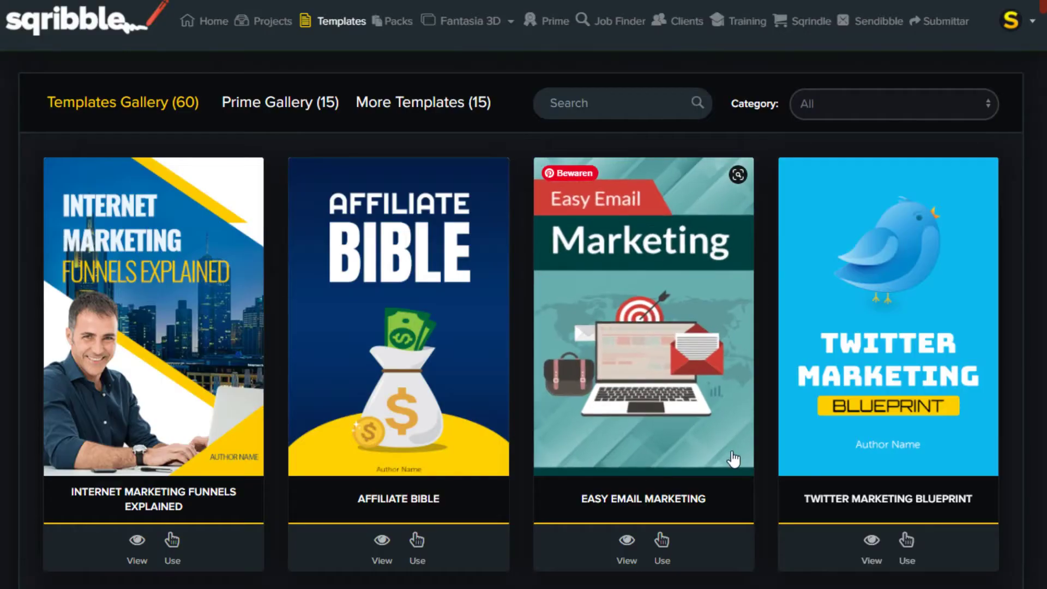
# Step: Filter templates to Travel and start a project from 35 Best Travel Locations
pyautogui.click(858, 107)
pyautogui.scroll(-3, 862, 333)
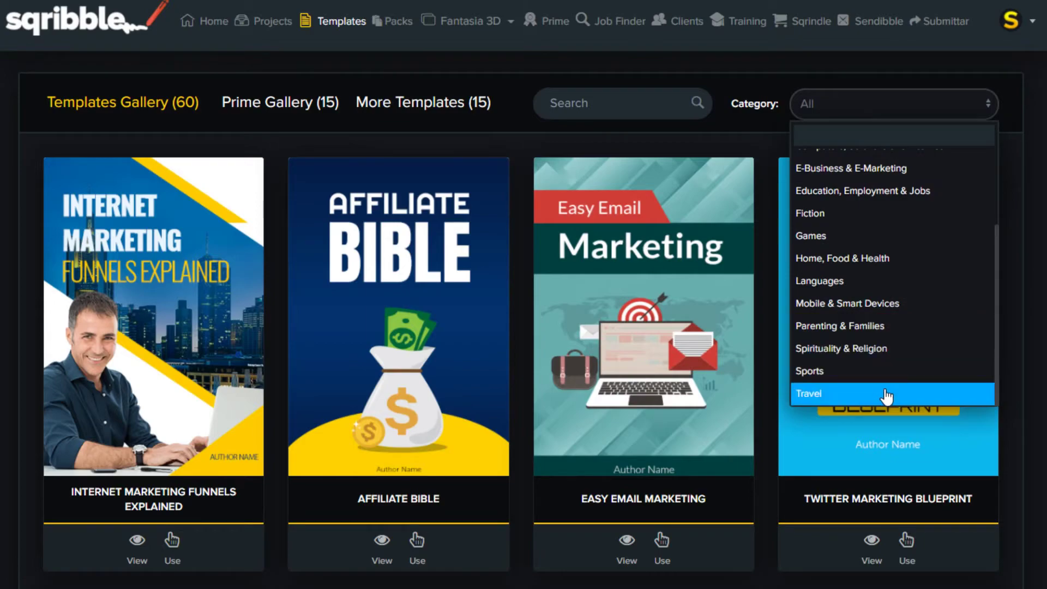
pyautogui.click(886, 394)
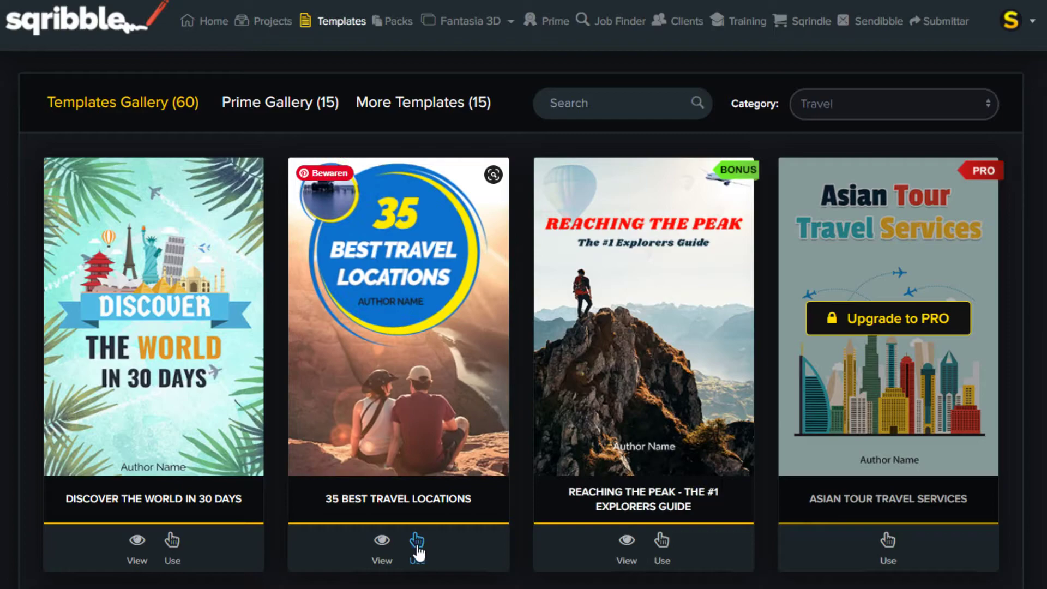
pyautogui.scroll(-5, 435, 420)
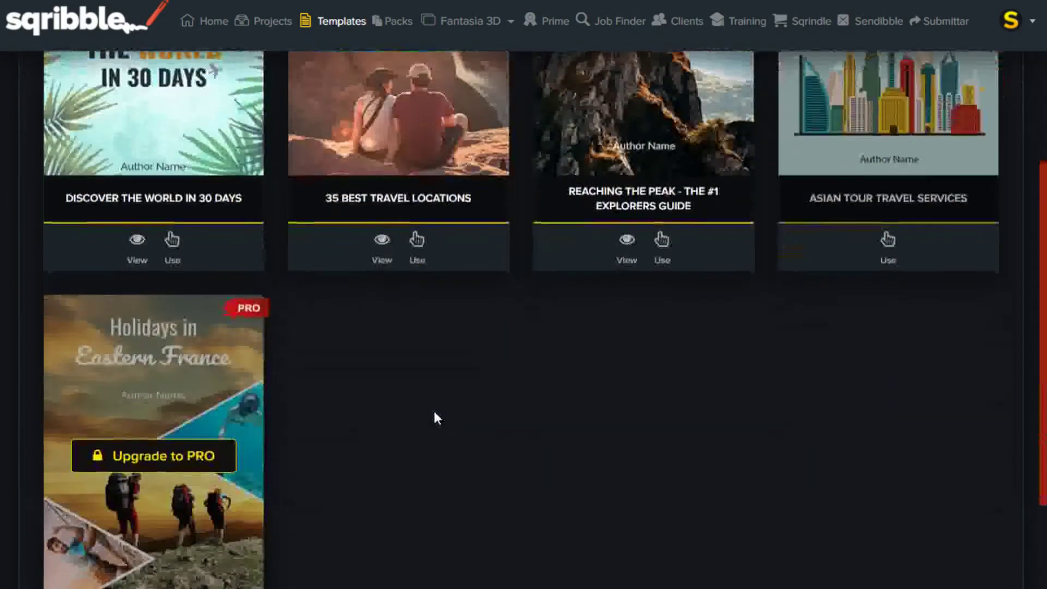
pyautogui.scroll(4, 433, 409)
pyautogui.click(418, 487)
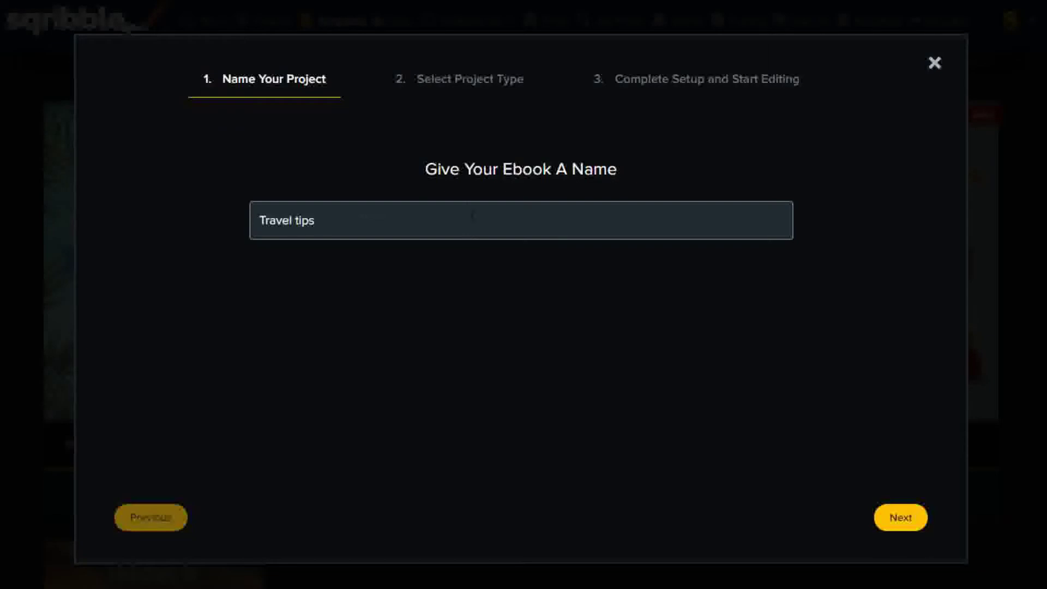
# Step: Name the project 'Travel tips', start from Article Collection, and pick Cheap Travel To Russia
pyautogui.click(904, 524)
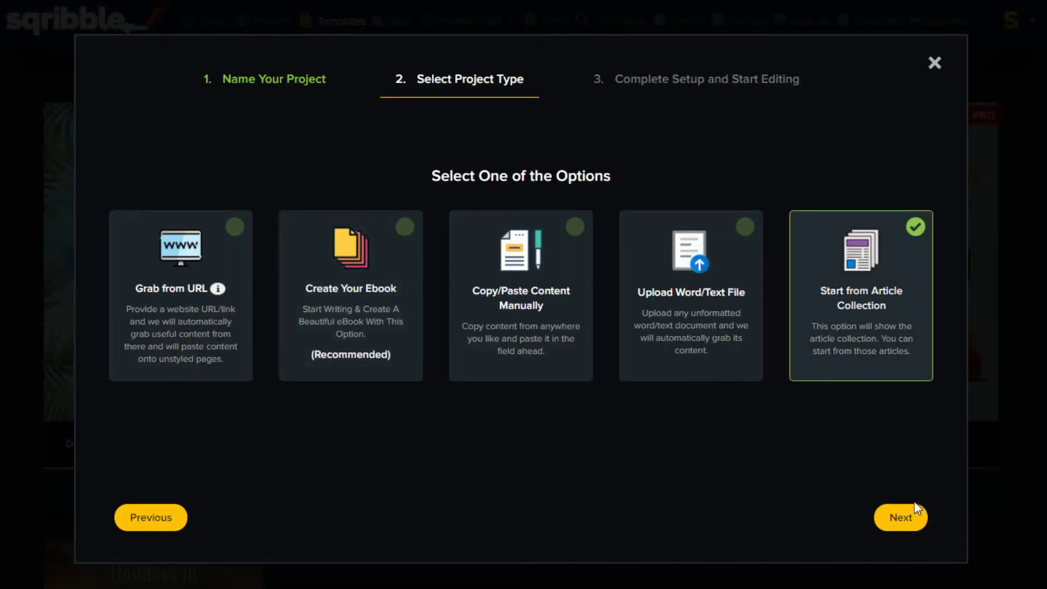
pyautogui.click(909, 530)
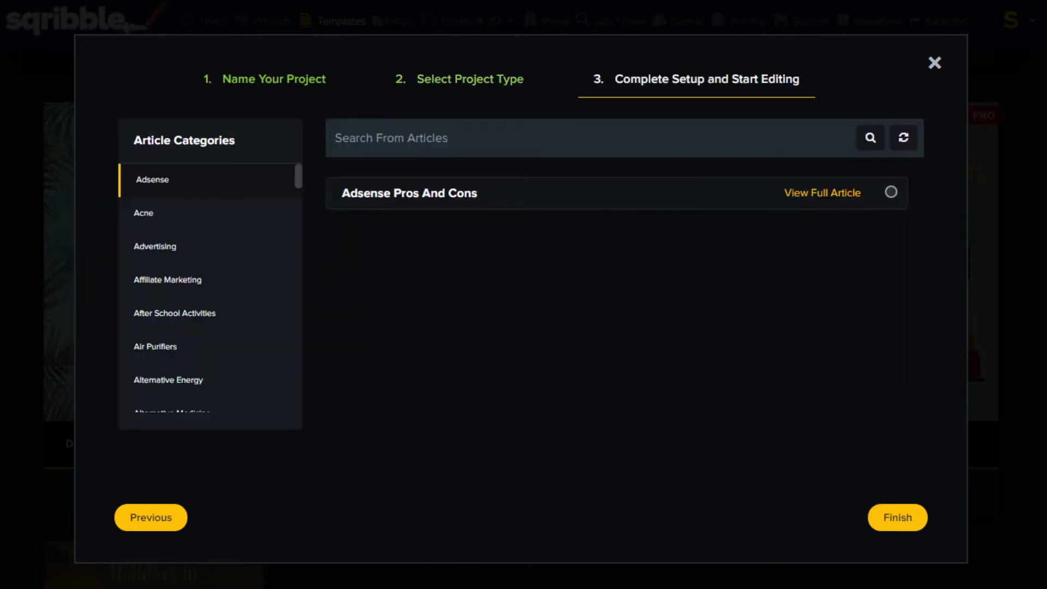
pyautogui.scroll(-20, 178, 299)
pyautogui.click(178, 299)
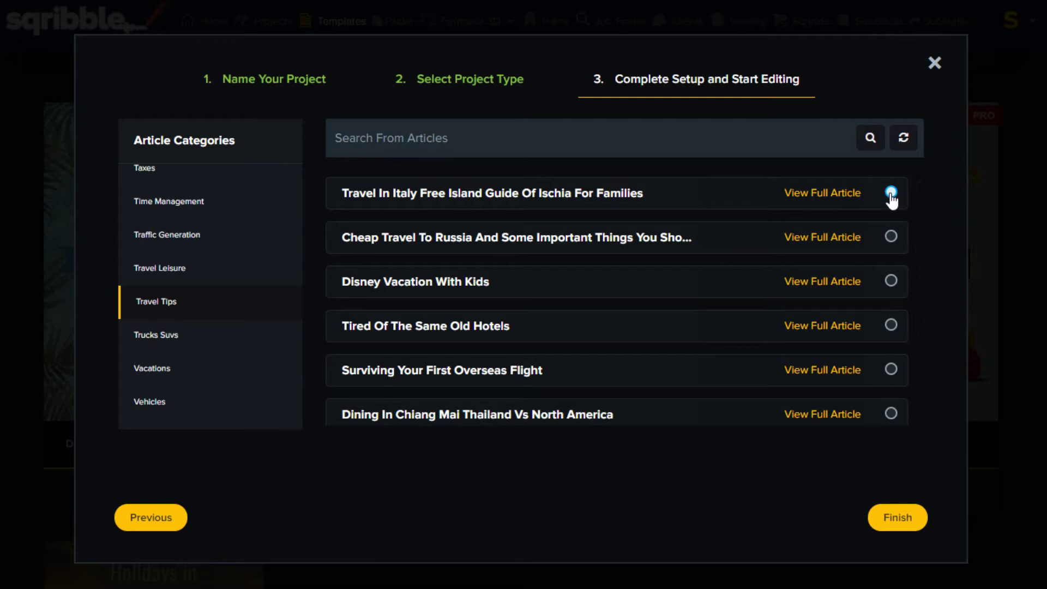
pyautogui.click(891, 194)
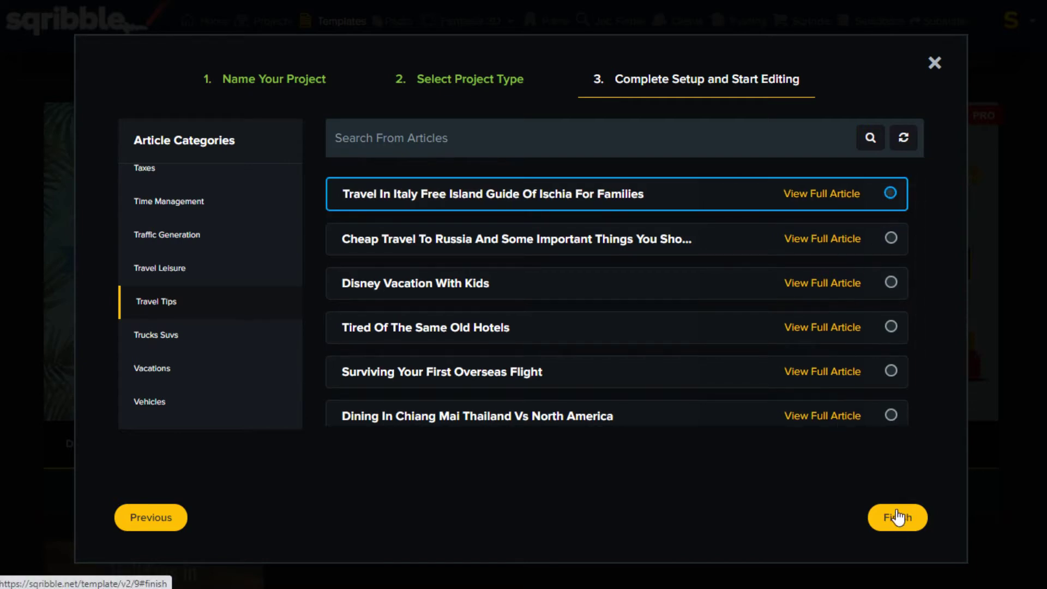
pyautogui.click(892, 239)
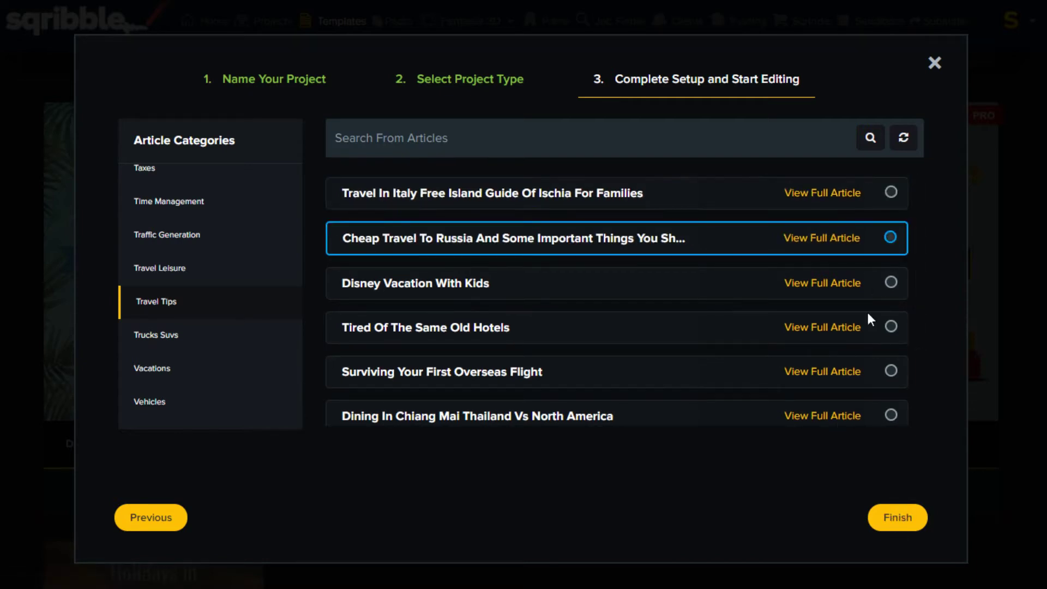
# Step: Open the new Travel tips ebook and start editing the Cheap Travel To Russia article
pyautogui.click(901, 517)
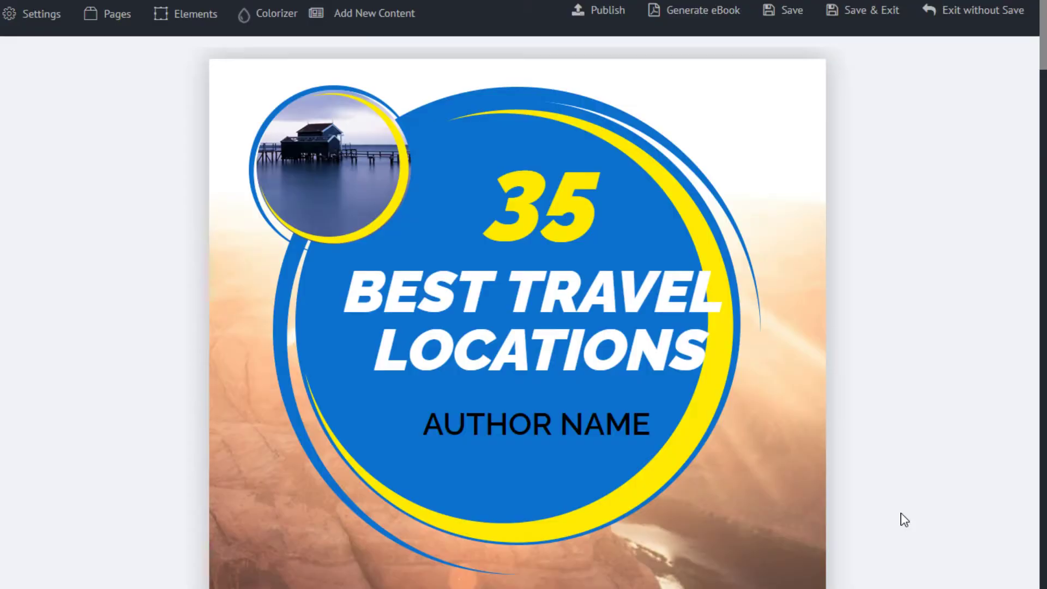
pyautogui.scroll(-10, 910, 354)
pyautogui.scroll(-15, 910, 354)
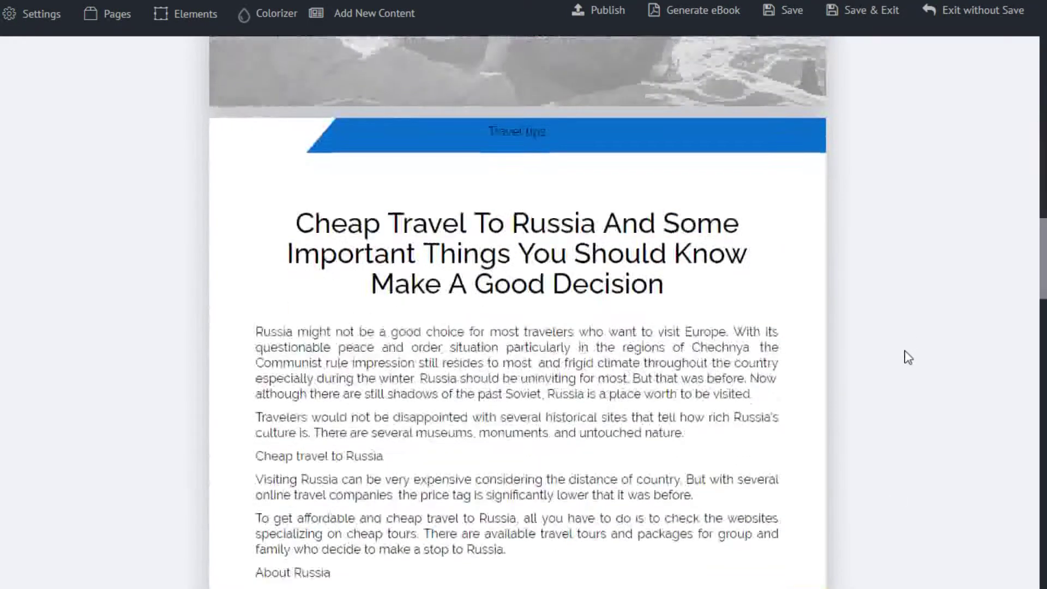
pyautogui.click(692, 182)
# Step: Add the '7 Tips For Travel Trips' article from the Travel Tips collection
pyautogui.scroll(-20, 869, 393)
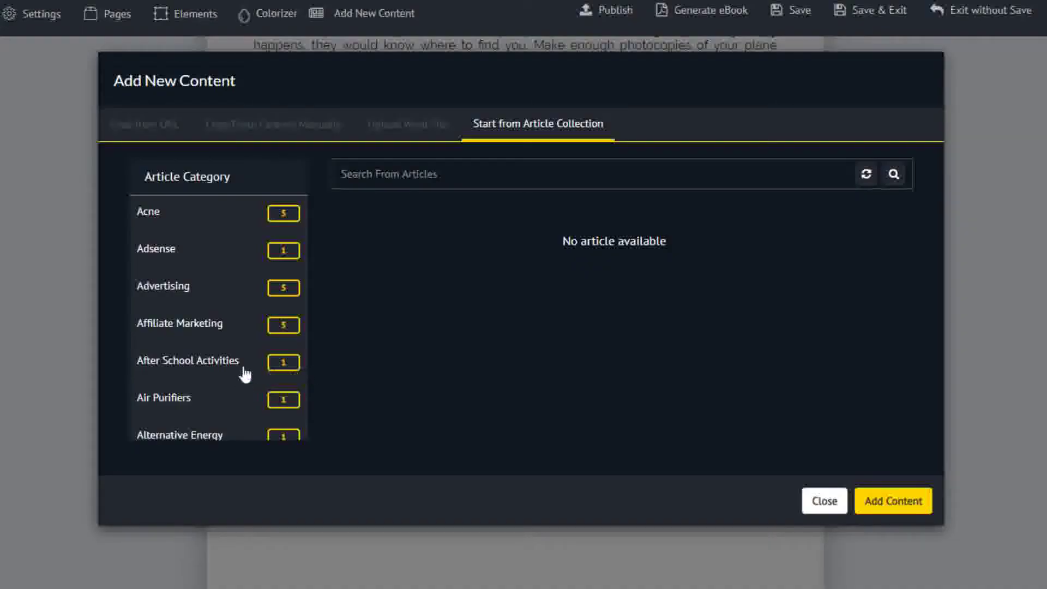
pyautogui.scroll(-15, 234, 360)
pyautogui.click(163, 264)
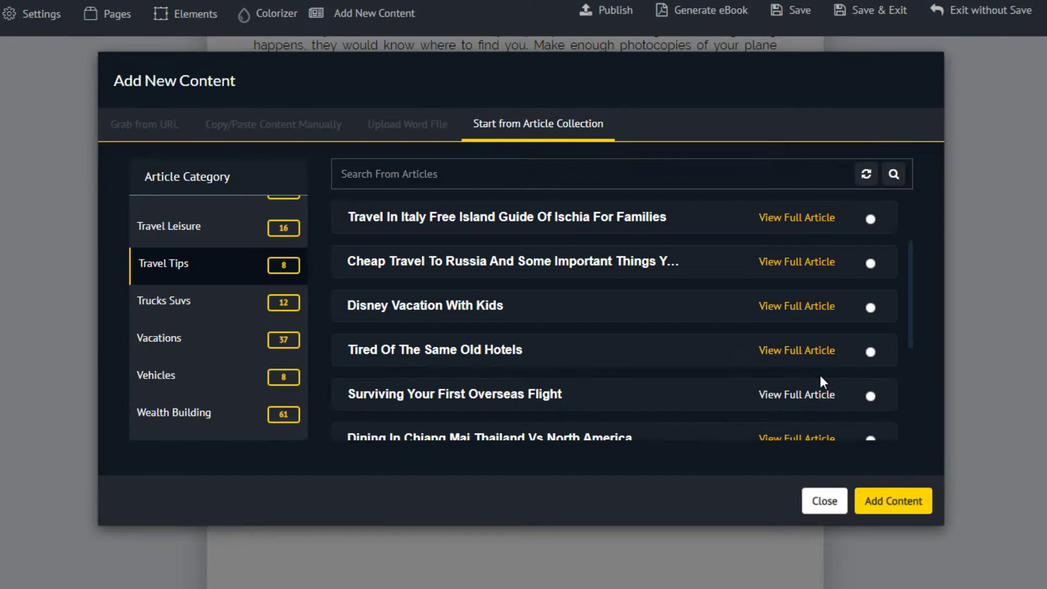
pyautogui.scroll(-5, 692, 368)
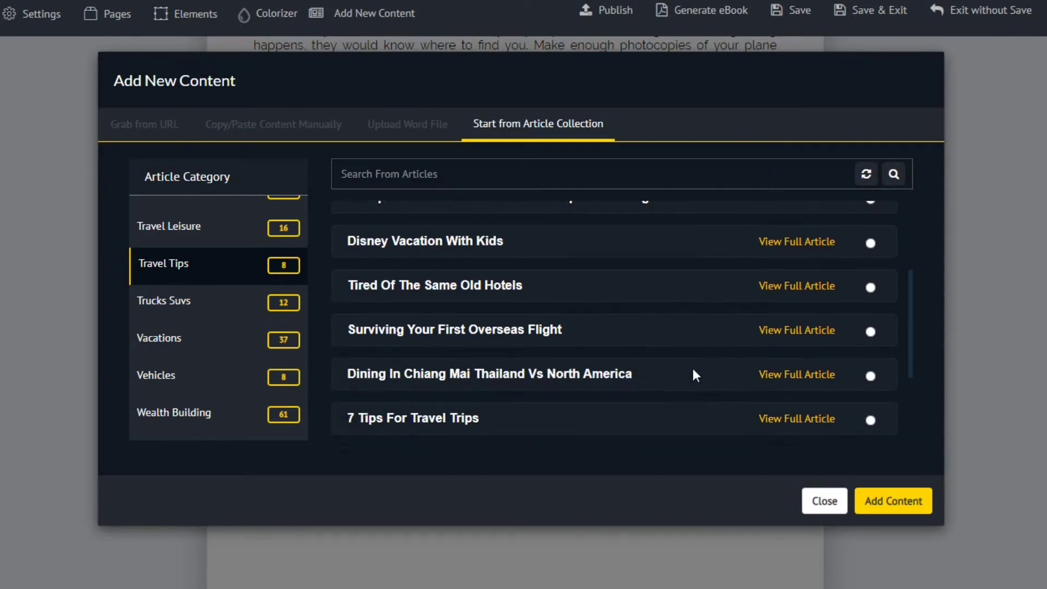
pyautogui.click(871, 370)
pyautogui.click(893, 500)
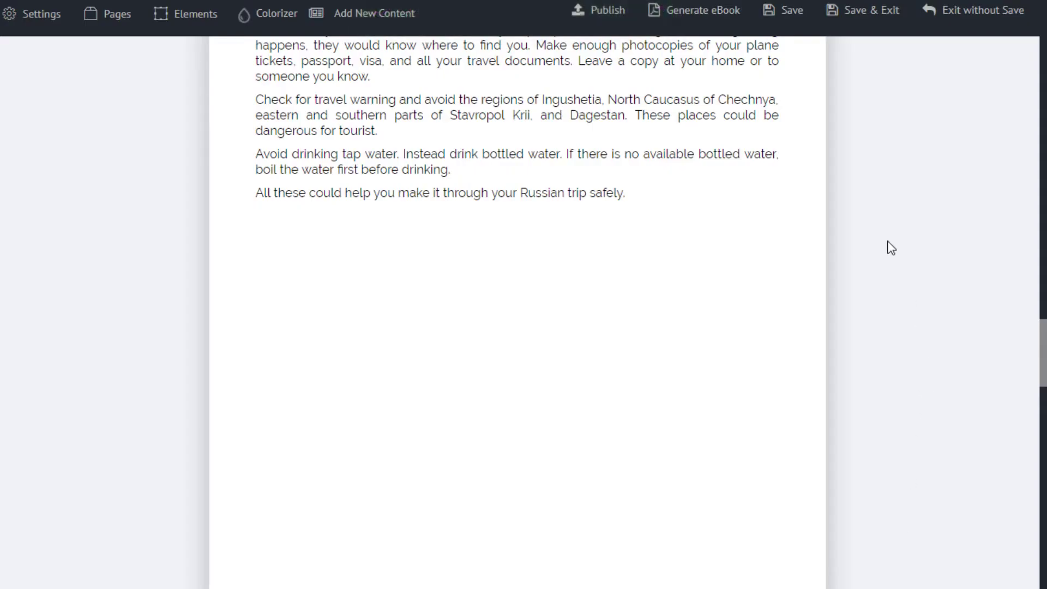
# Step: Import the nomadicmatt.com 61 travel tips article by its URL using Grab From URL
pyautogui.scroll(-10, 891, 248)
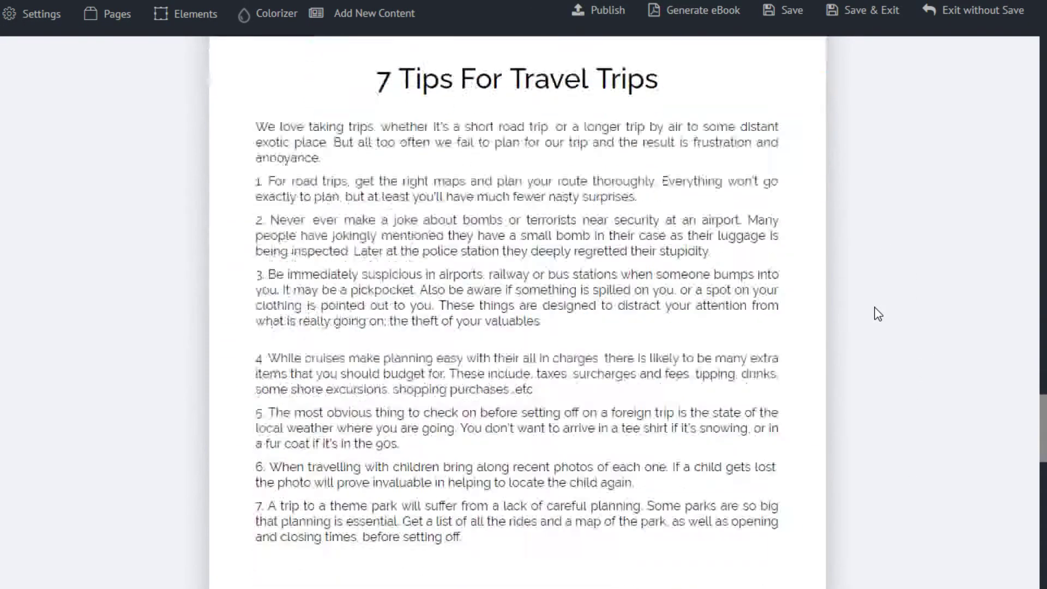
pyautogui.scroll(-5, 878, 314)
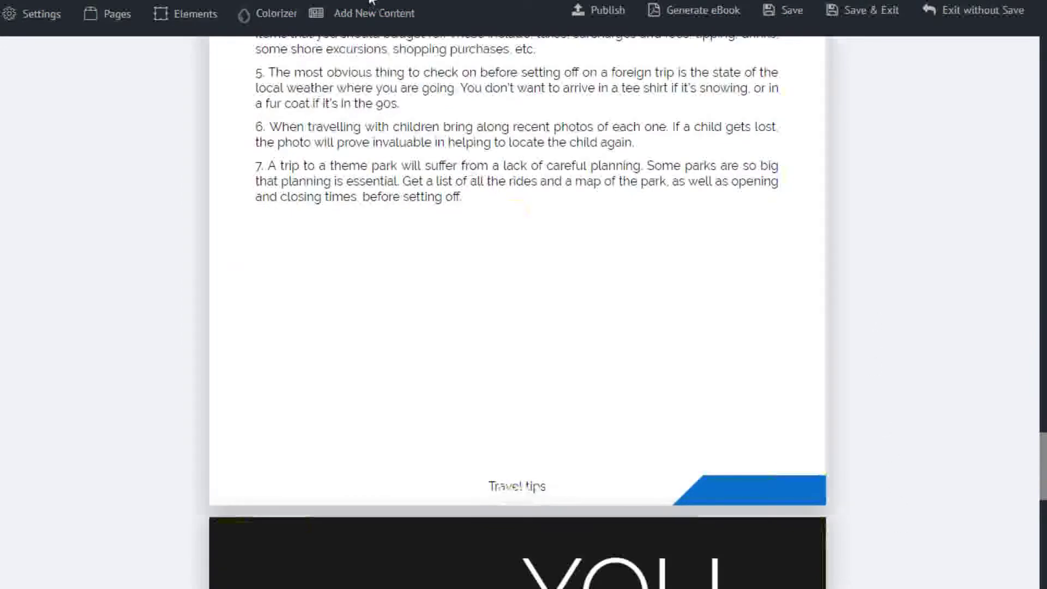
pyautogui.click(374, 13)
pyautogui.click(355, 51)
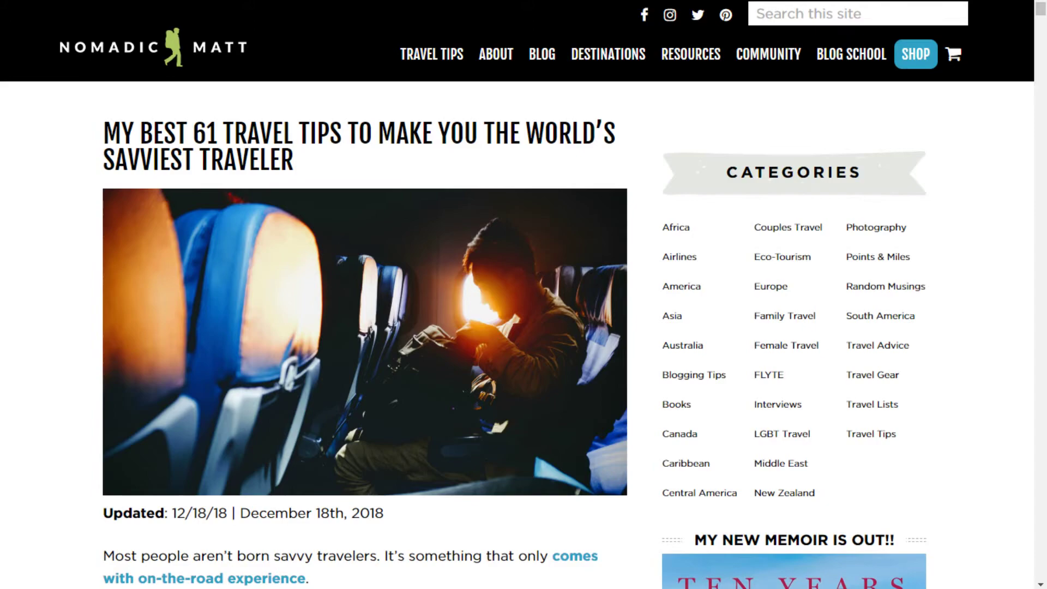
pyautogui.rightClick(435, 1)
pyautogui.click(479, 38)
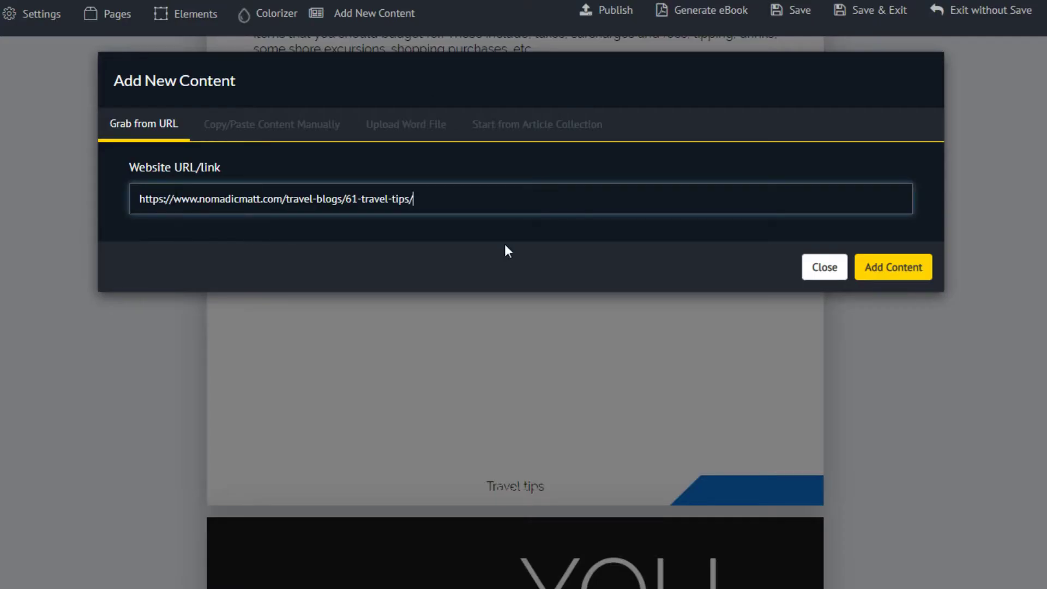
pyautogui.click(896, 265)
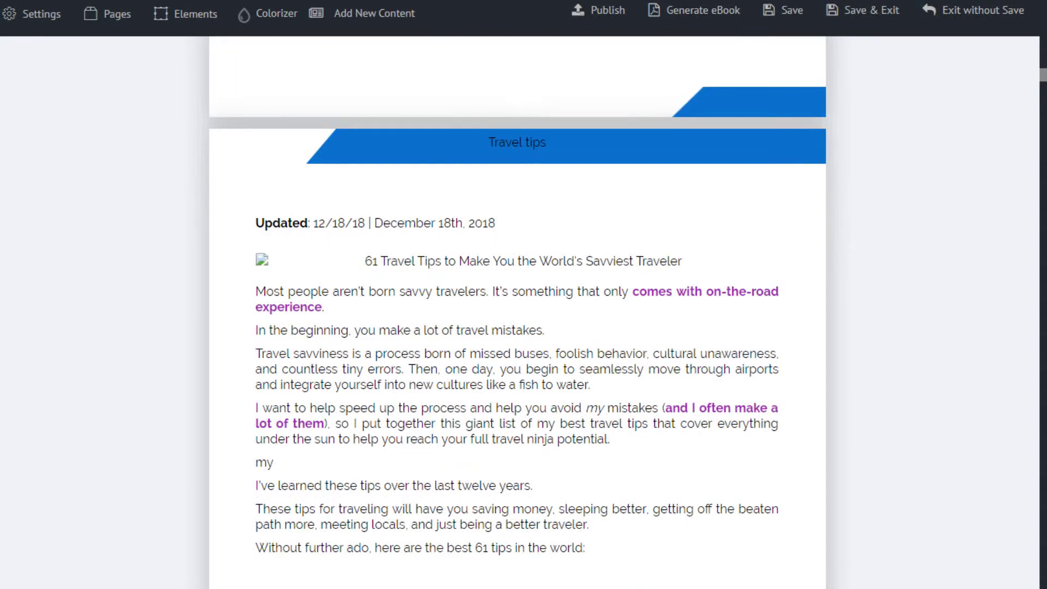
pyautogui.scroll(-20, 879, 199)
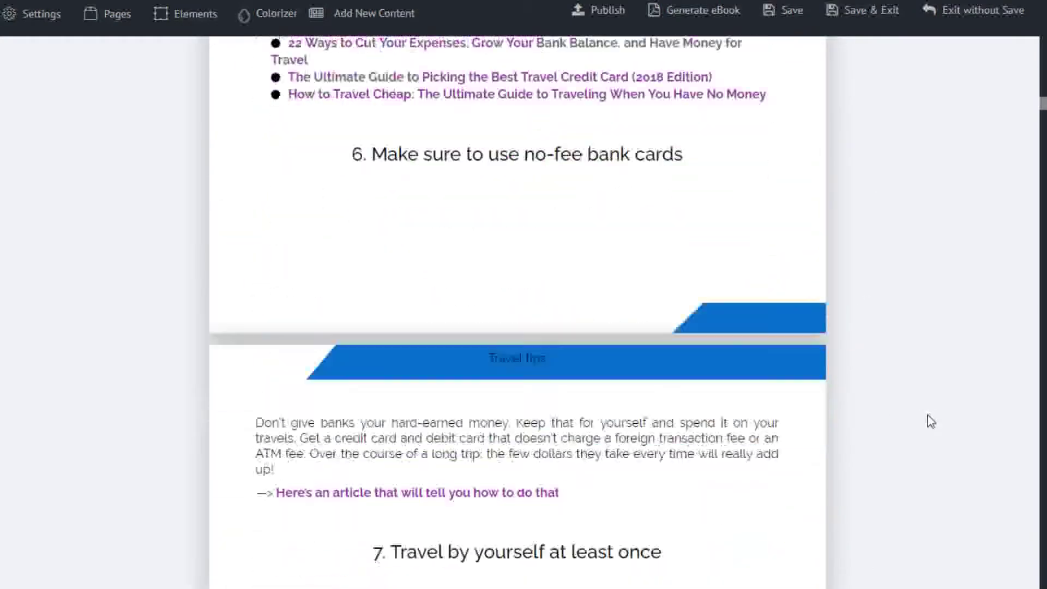
pyautogui.scroll(-20, 930, 421)
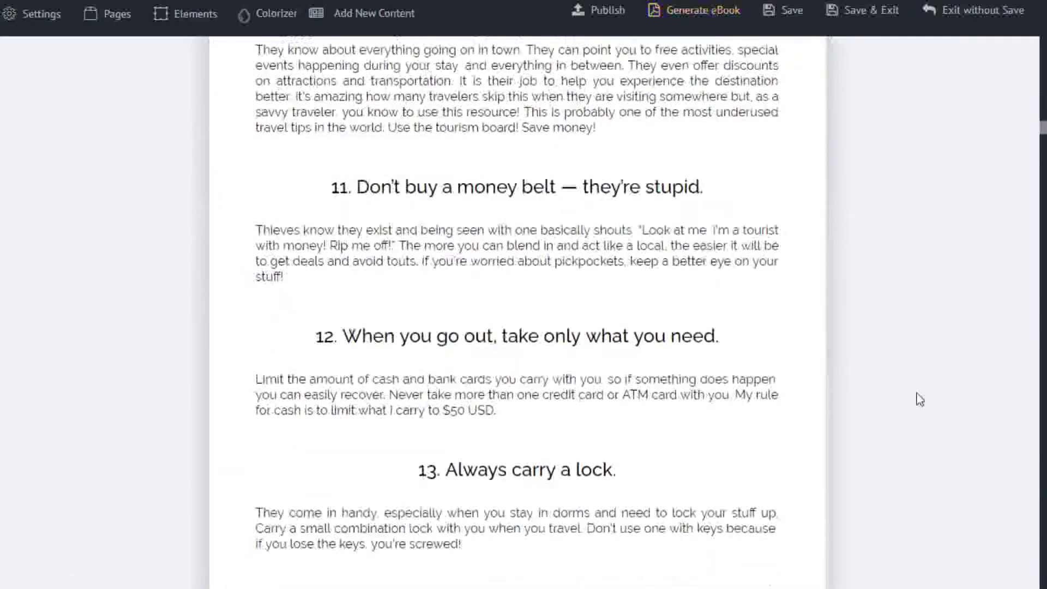
pyautogui.scroll(20, 920, 400)
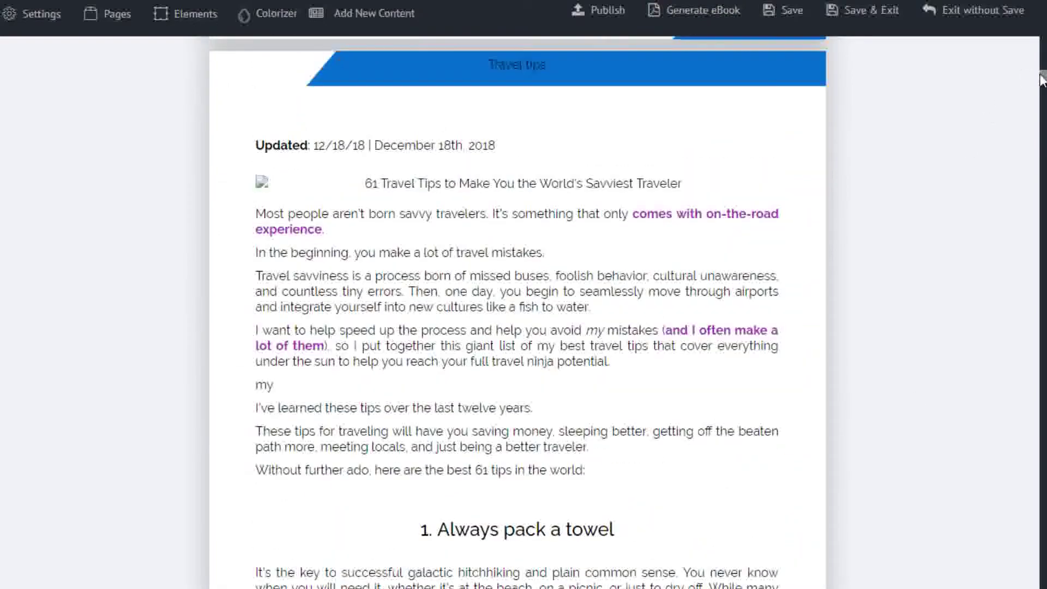
pyautogui.scroll(20, 1042, 79)
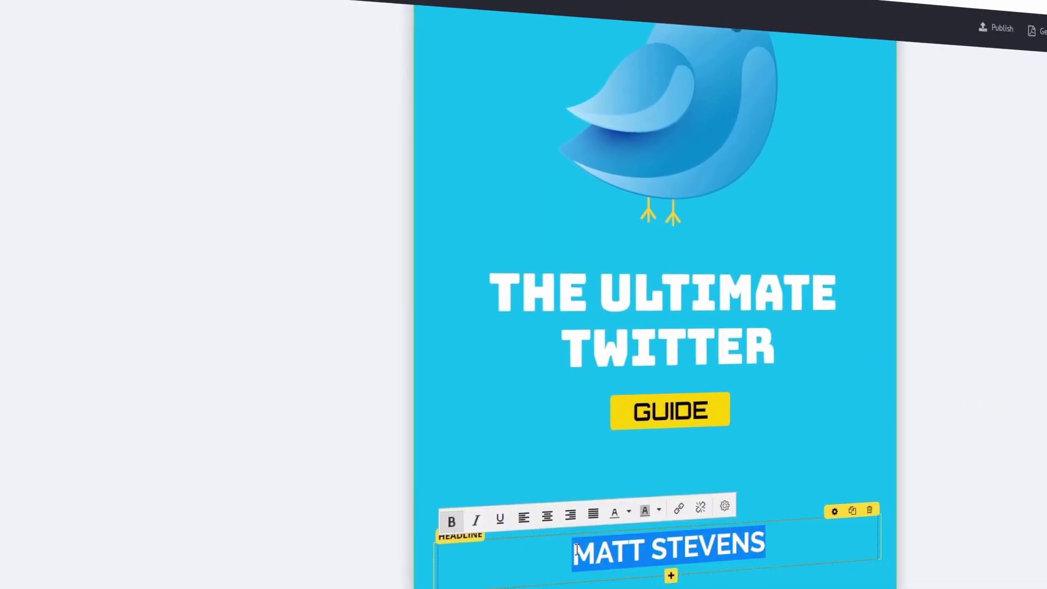
# Step: Recolour the author name, trying orange and then a different colour
pyautogui.click(615, 510)
pyautogui.click(573, 556)
pyautogui.moveTo(545, 548); pyautogui.dragTo(753, 545)
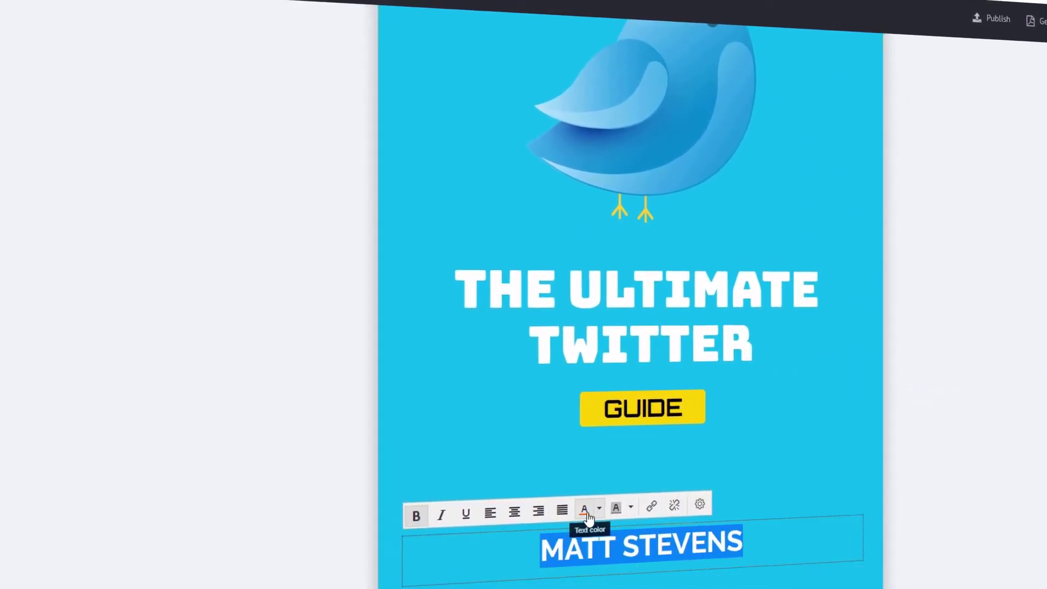
pyautogui.click(614, 510)
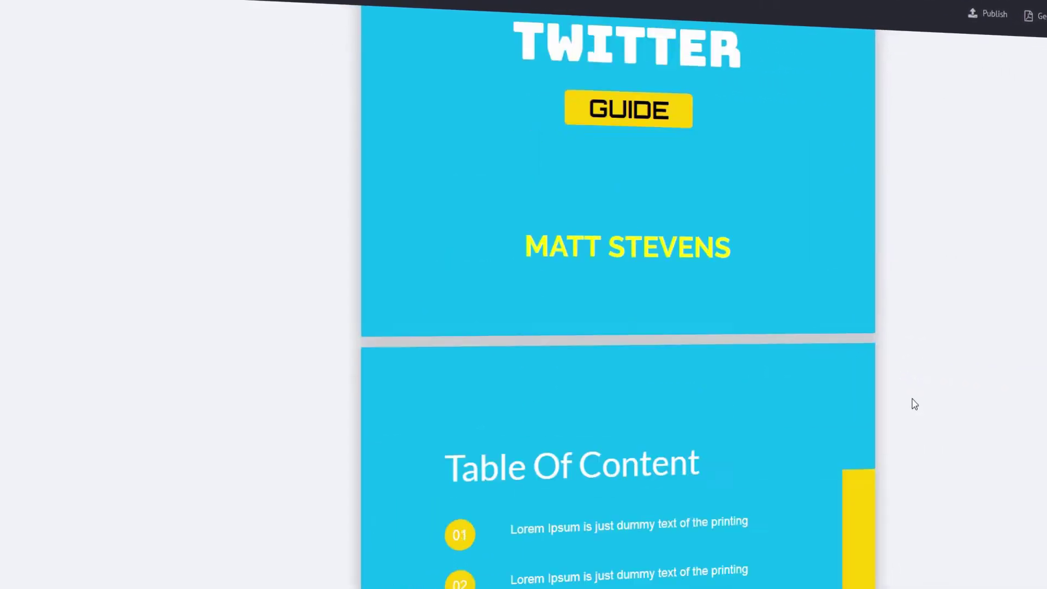
pyautogui.scroll(-7, 914, 404)
# Step: Set contents entries 1-3: WHAT IS TWITTER, SIGNING UP FOR AN ACCOUNT, TWEET FOR PROFITS
pyautogui.click(688, 94)
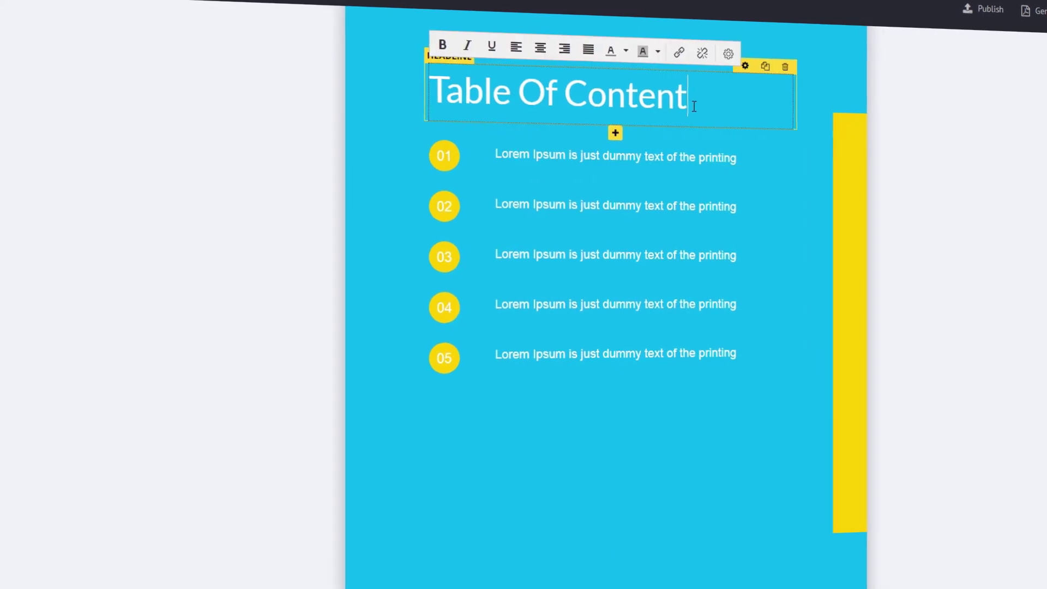
pyautogui.write('s')
pyautogui.tripleClick(667, 156)
pyautogui.write('WHAT IS TWITTER')
pyautogui.tripleClick(622, 206)
pyautogui.write('SIGNING UP FOR AN ACCOUNT')
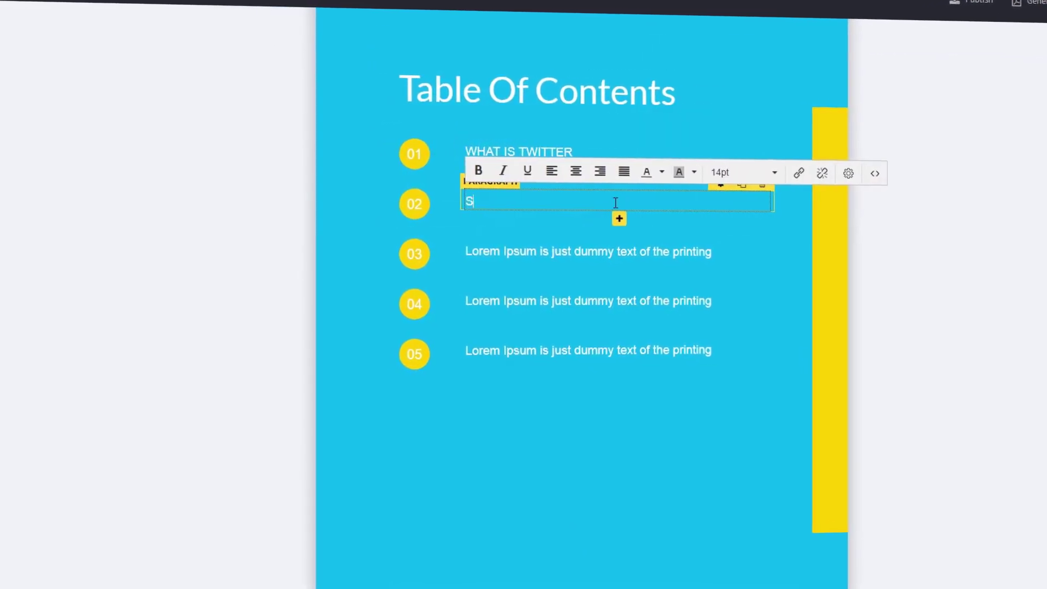
pyautogui.click(721, 254)
pyautogui.tripleClick(695, 252)
pyautogui.write('TWEET FOR PROFITS')
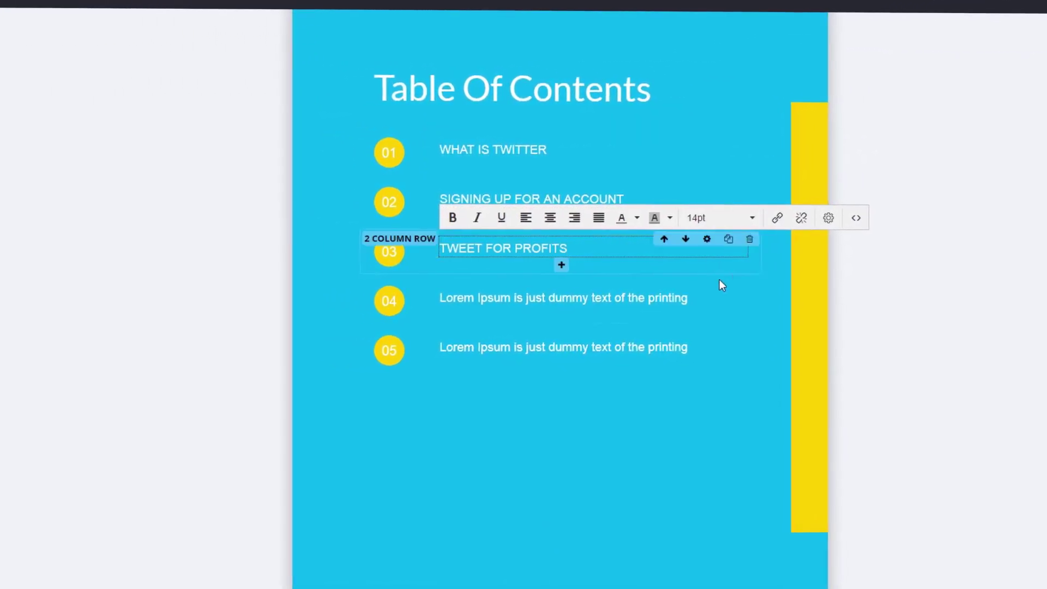
# Step: Set contents entries 4 and 5 to DAILY TWEET FORMULA and HASHTAGS EXPLAINED
pyautogui.click(670, 299)
pyautogui.tripleClick(670, 299)
pyautogui.write('DAILY TWEET FORMULA')
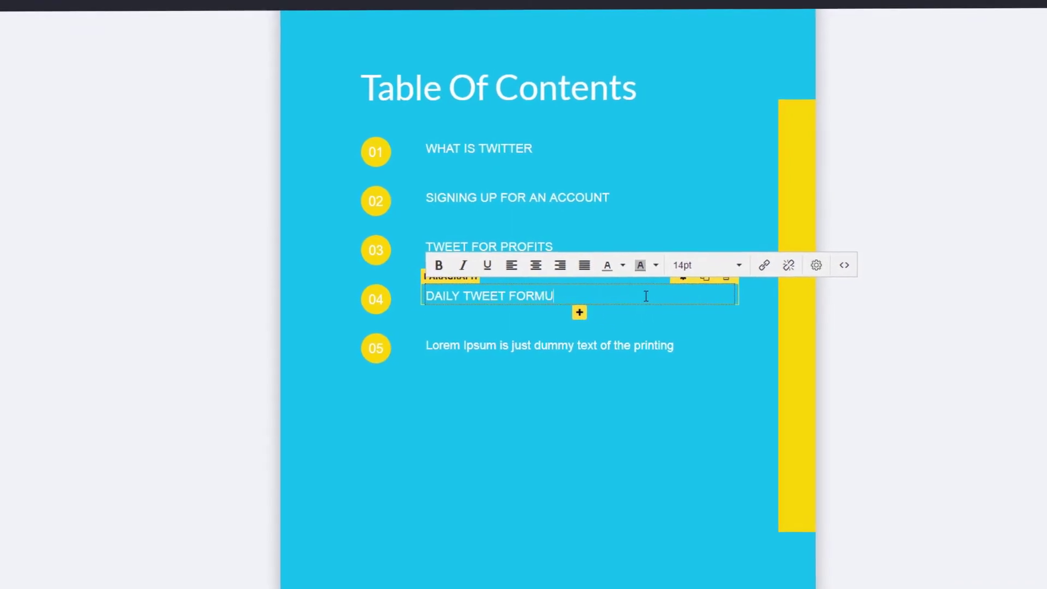
pyautogui.click(615, 347)
pyautogui.tripleClick(603, 346)
pyautogui.write('HASHTAGS EXPLAINED')
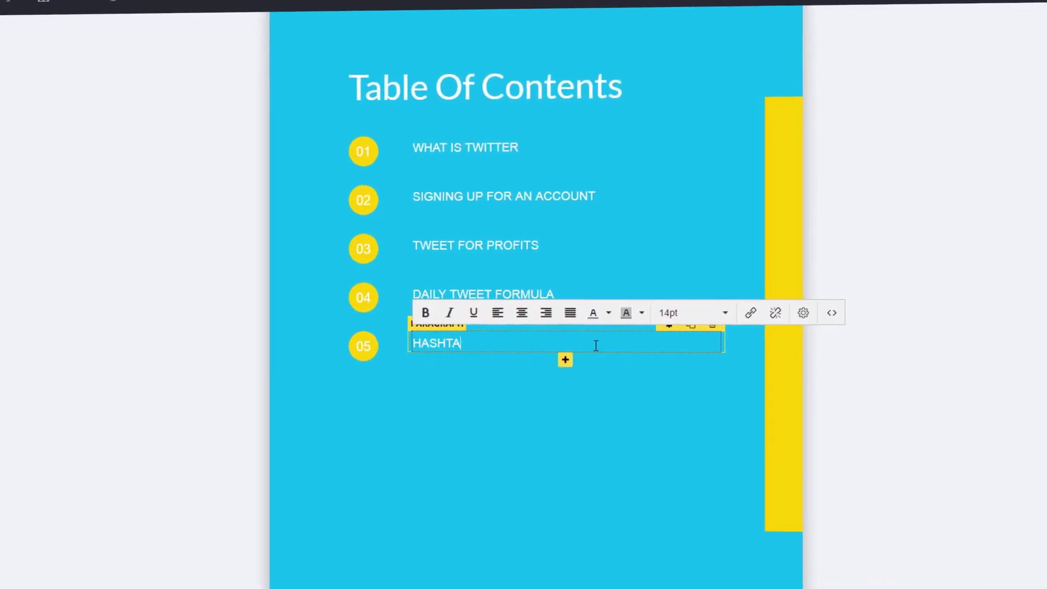
# Step: Duplicate the fifth row as entry 6, 'MAKING MONEY WITH TWITTER'
pyautogui.click(688, 322)
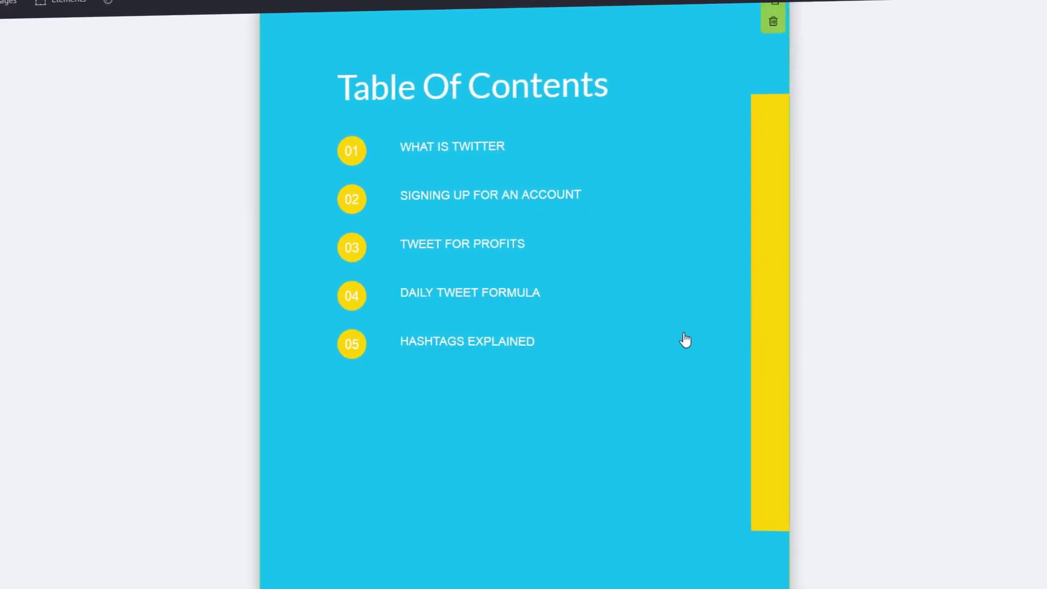
pyautogui.click(362, 396)
pyautogui.press('BackSpace')
pyautogui.write('6')
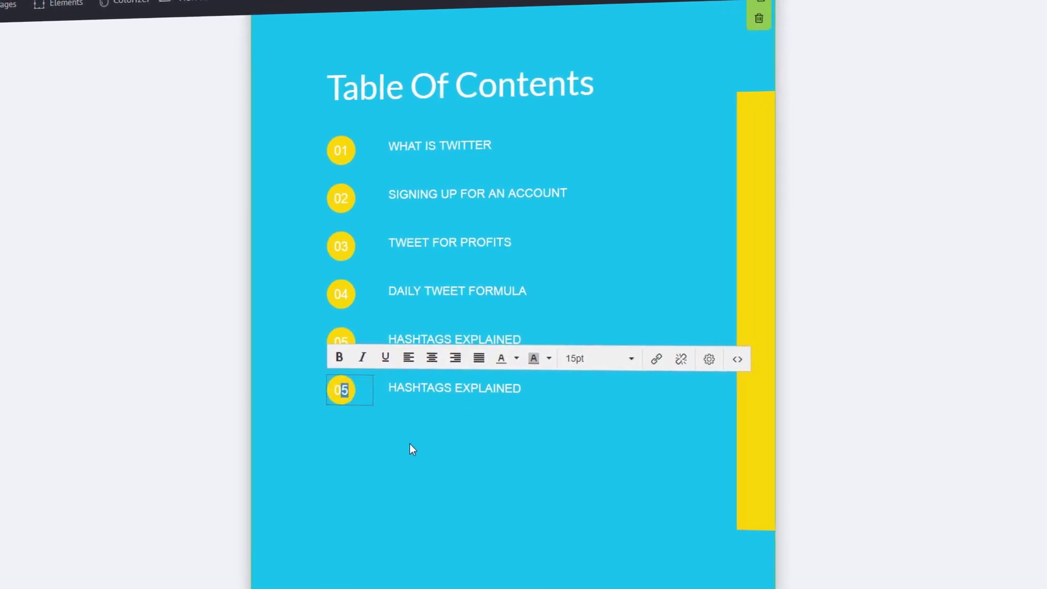
pyautogui.tripleClick(551, 390)
pyautogui.write('MAKING MONEY WITH TWITTER')
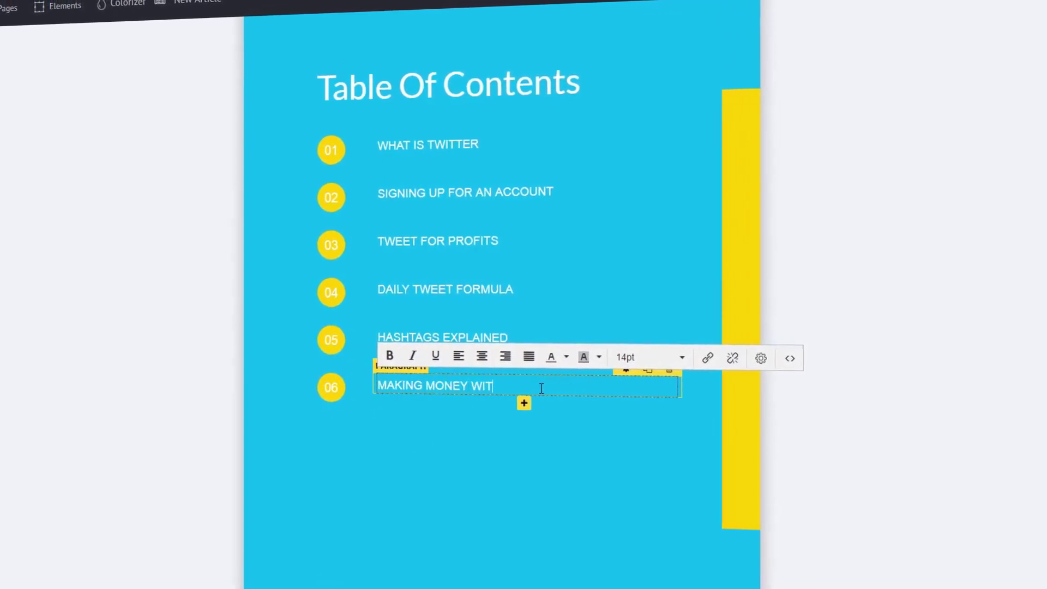
pyautogui.press('Escape')
# Step: Set every page header to 'The Ultimate Twitter Guide'
pyautogui.scroll(-8, 430, 382)
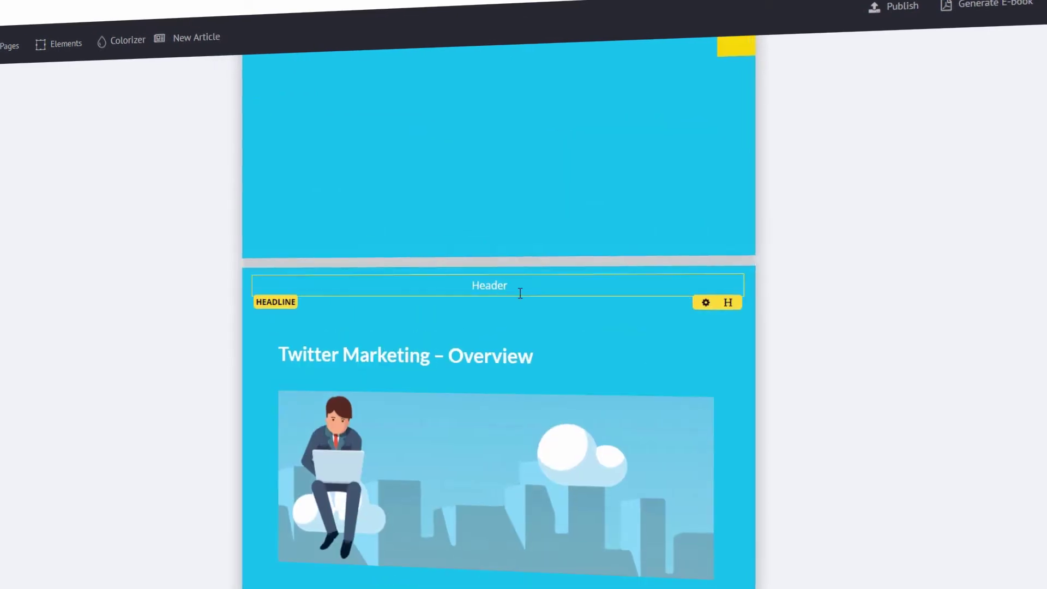
pyautogui.doubleClick(520, 292)
pyautogui.write('The Ultimate Twitter Guide')
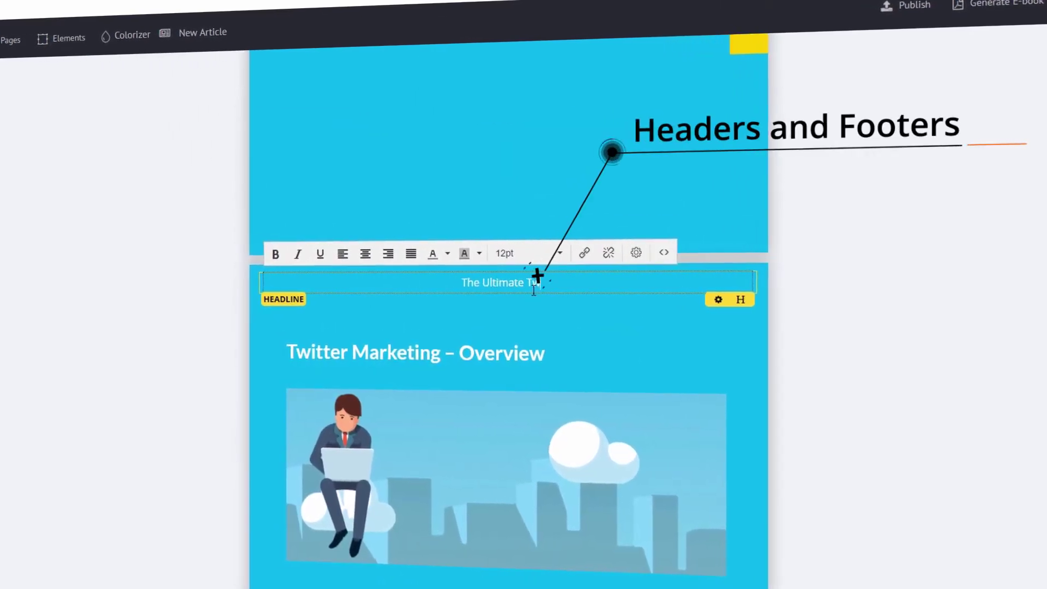
pyautogui.click(747, 297)
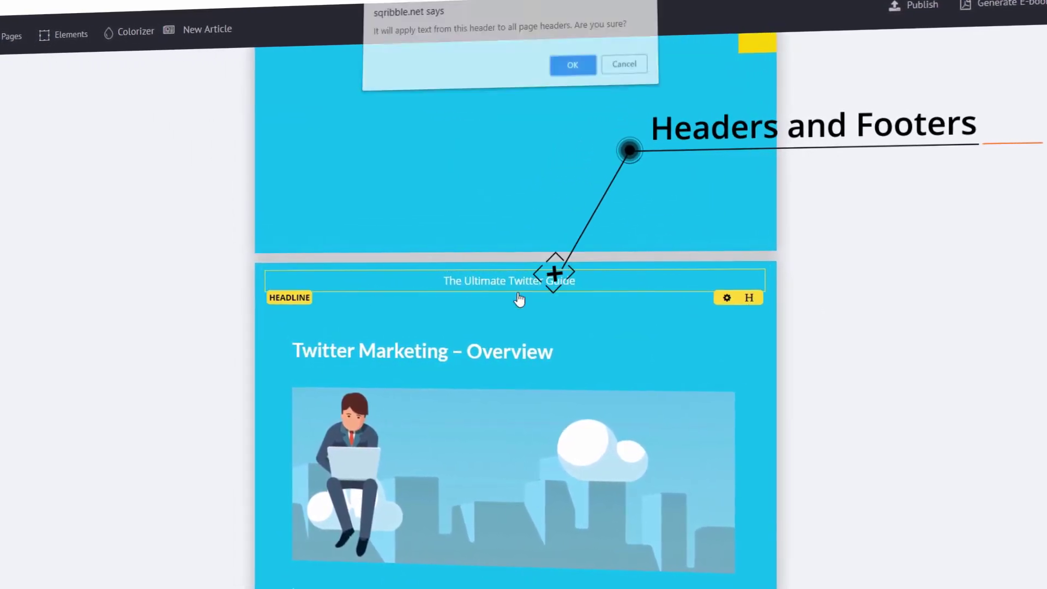
pyautogui.click(564, 69)
# Step: Retitle the overview page headline to 'What Is Twitter – Overview'
pyautogui.scroll(-10, 540, 292)
pyautogui.scroll(2, 545, 291)
pyautogui.scroll(-10, 572, 382)
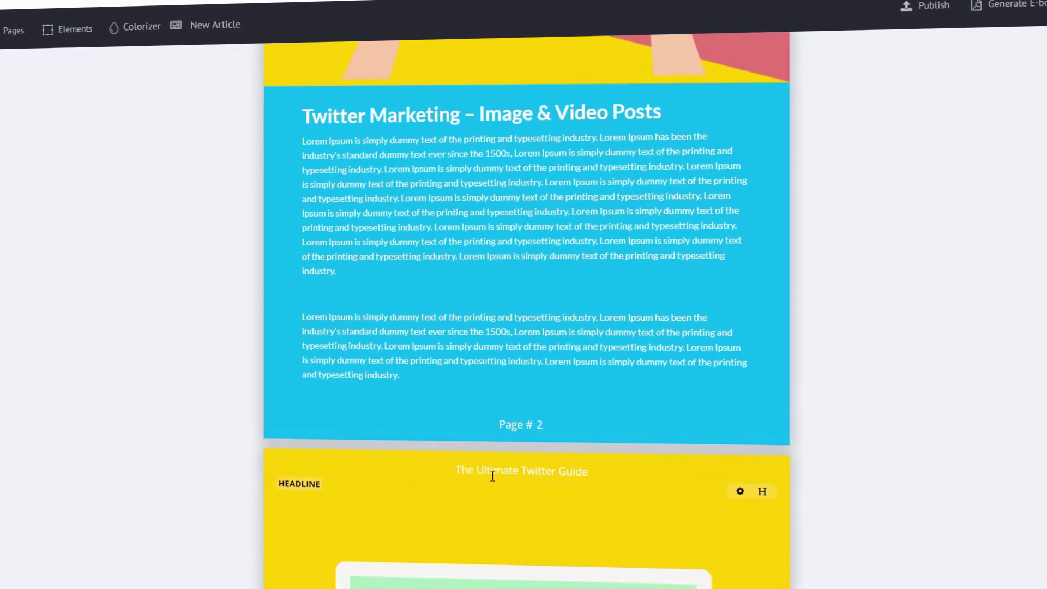
pyautogui.scroll(15, 602, 482)
pyautogui.scroll(-10, 604, 484)
pyautogui.click(531, 182)
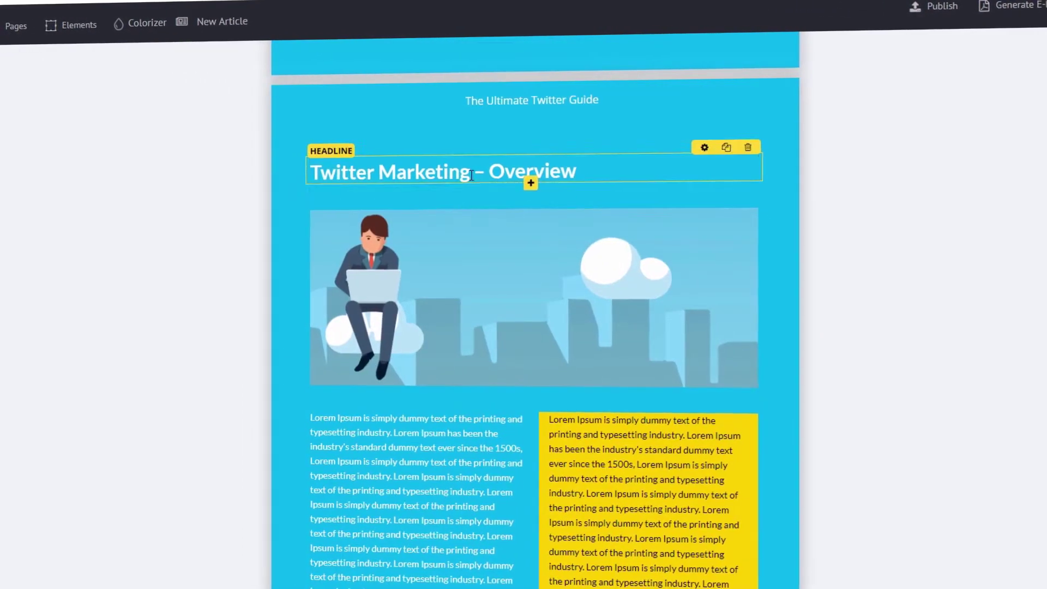
pyautogui.click(476, 174)
pyautogui.press('BackSpace')
pyautogui.press('BackSpace')
pyautogui.press('BackSpace')
pyautogui.press('BackSpace')
pyautogui.press('BackSpace')
pyautogui.press('BackSpace')
pyautogui.press('BackSpace')
pyautogui.press('BackSpace')
pyautogui.press('BackSpace')
pyautogui.press('BackSpace')
pyautogui.press('BackSpace')
pyautogui.press('BackSpace')
pyautogui.press('BackSpace')
pyautogui.press('BackSpace')
pyautogui.press('BackSpace')
pyautogui.press('BackSpace')
pyautogui.press('BackSpace')
pyautogui.press('BackSpace')
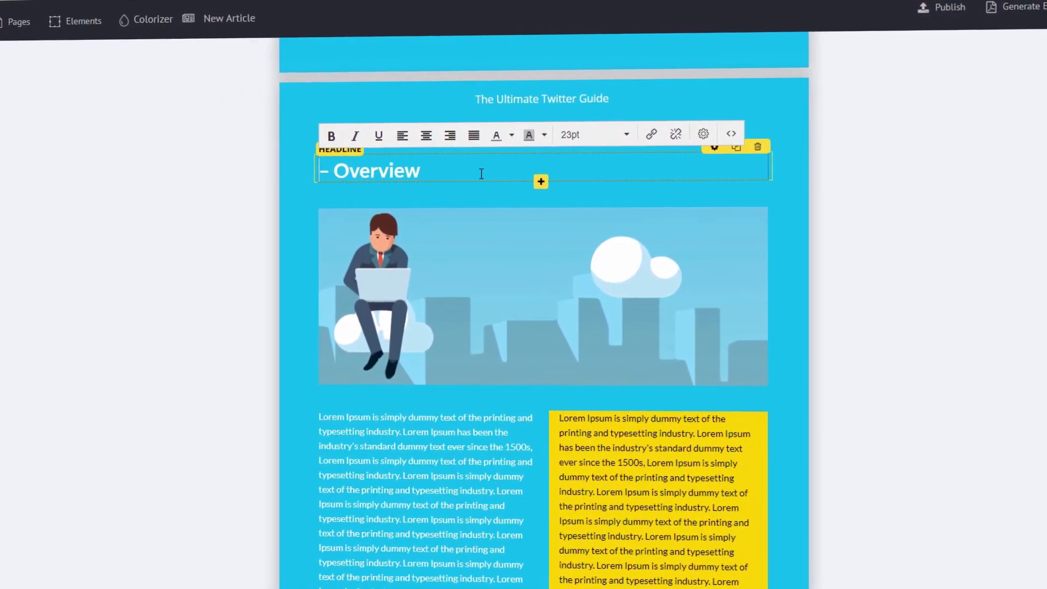
pyautogui.write('What Is Twitter')
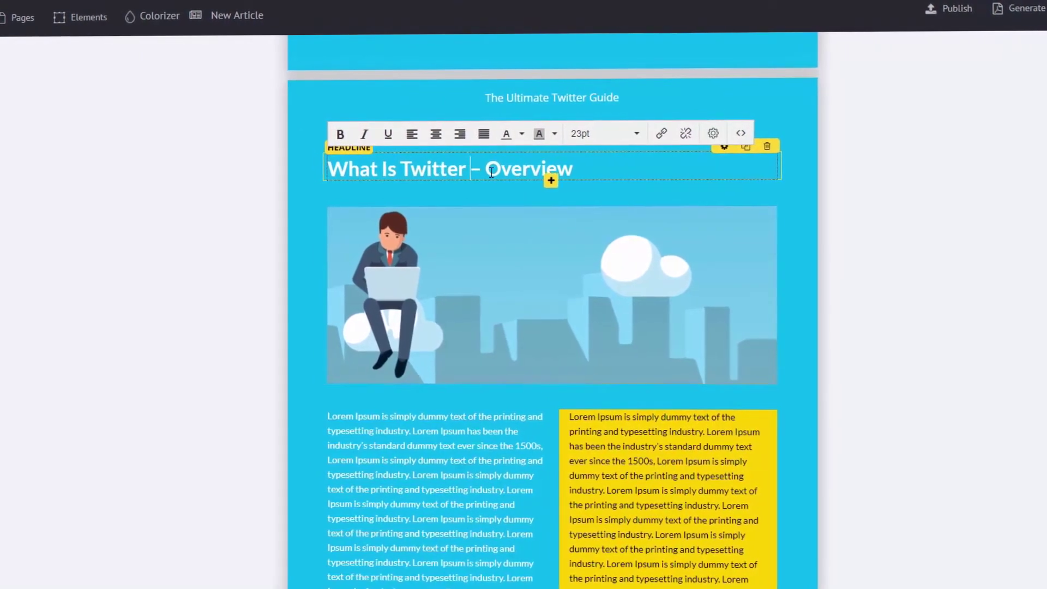
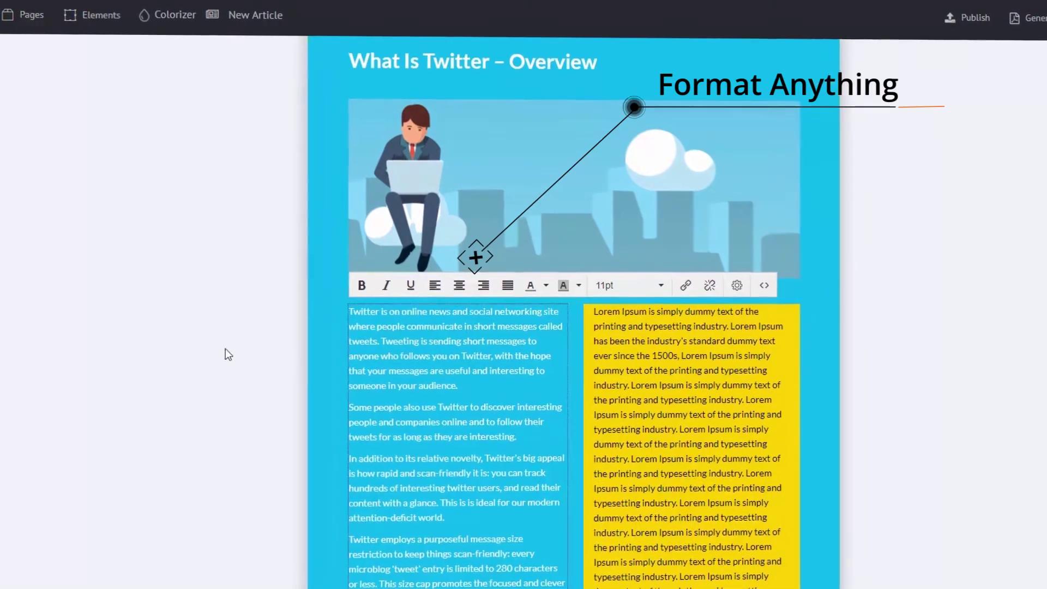
# Step: Make the left column's third paragraph bold with a red highlight
pyautogui.scroll(-2, 476, 391)
pyautogui.moveTo(476, 392); pyautogui.dragTo(355, 333)
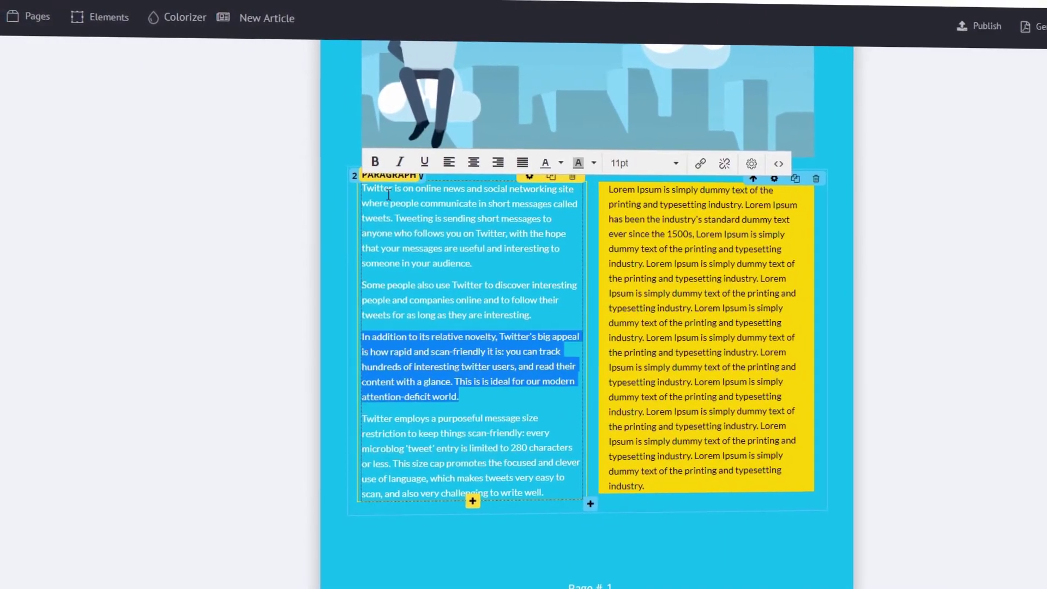
pyautogui.click(368, 157)
pyautogui.click(601, 167)
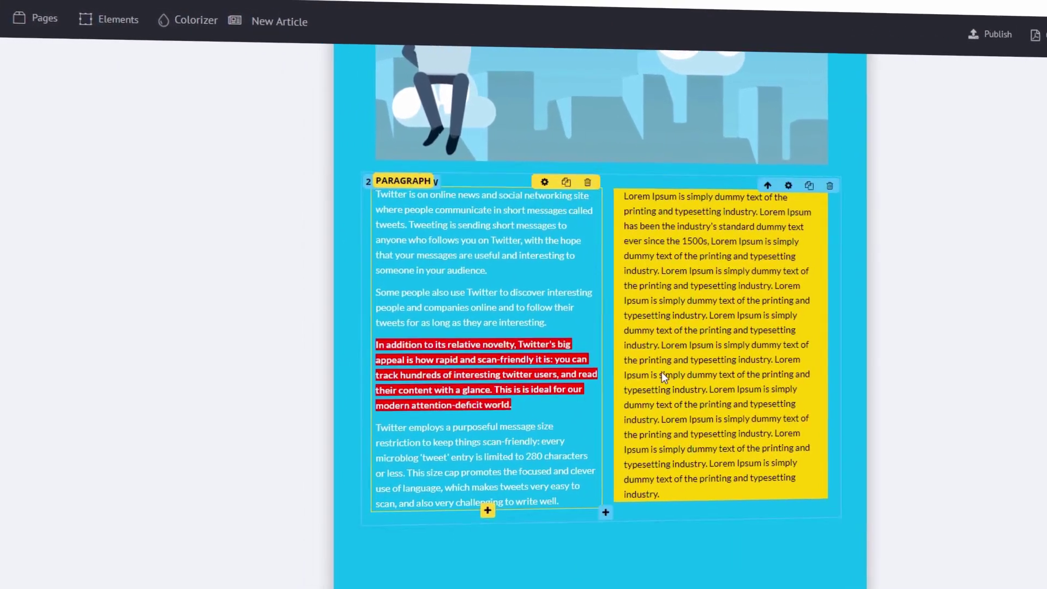
# Step: Replace the right column placeholder with Twitter text and bold the line 'Twitter is that simple.'
pyautogui.hotkey('ctrl', 'a')
pyautogui.write("Twitter is very simple to use as broadcaster or receiver. You join with a free account and Twitter name. Then you send broadcasts daily, or even hourly. Go to the 'What's Happening' box, type 280 characters or less, and click 'Tweet'. You will most likely include some kind of hyperlink. To receive Twitter feeds, you simply find someone interesting (celebrities included), and 'follow' them to subscribe to their tweet microblogs. You then choose to read your daily Twitter feeds through any of various Twitter readers. Twitter is that simple. People send tweets for all sorts of reasons: vanity, attention, shameless self-promotion of their web pages, boredom. The great majority of tweeters do this microblogging as a recreational thing, a chance to shout out to the world and revel in how many people choose to read your stuff.")
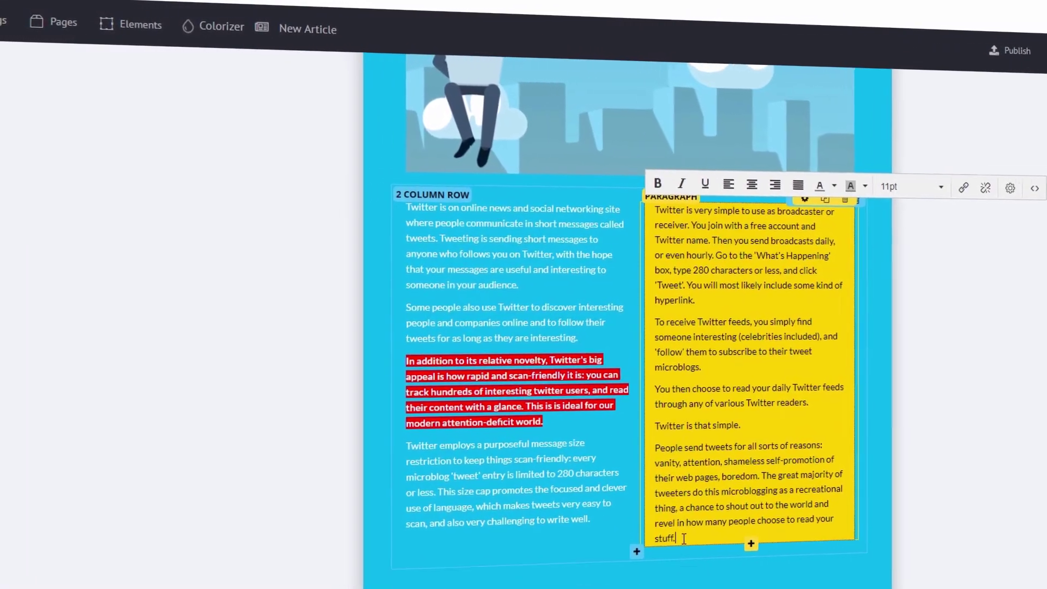
pyautogui.tripleClick(700, 427)
pyautogui.hotkey('ctrl', 'b')
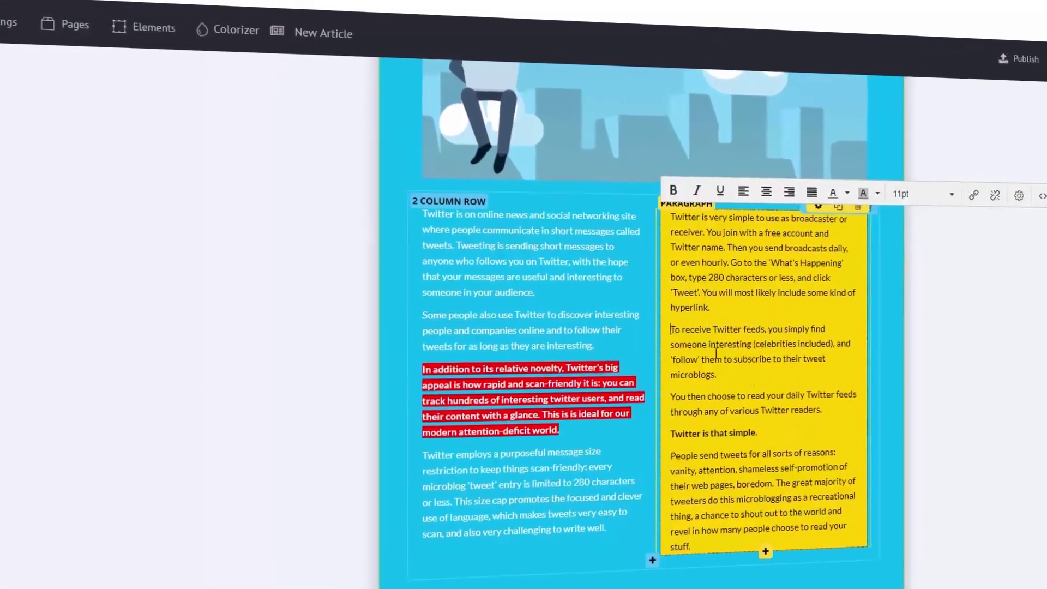
# Step: Italicise the 'To receive Twitter feeds' paragraph and change its text colour
pyautogui.tripleClick(747, 338)
pyautogui.click(702, 194)
pyautogui.click(850, 194)
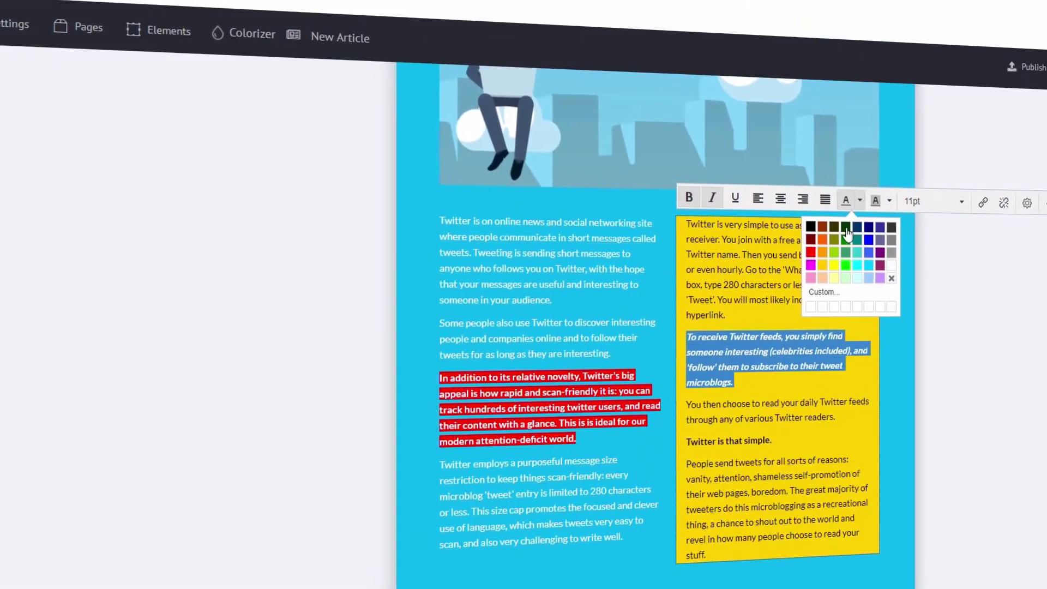
pyautogui.click(892, 273)
pyautogui.scroll(-10, 835, 390)
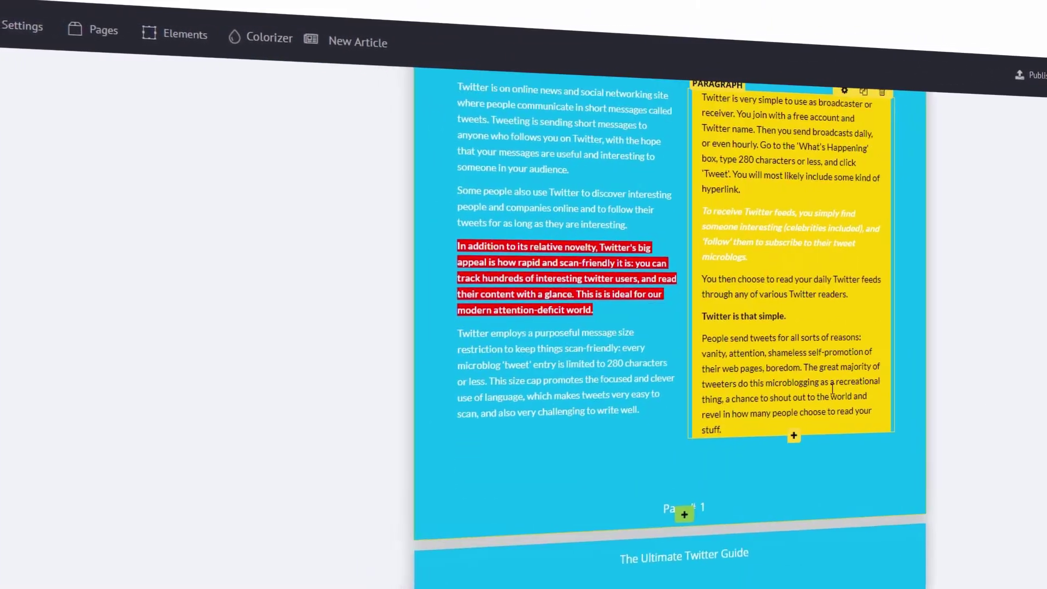
pyautogui.scroll(5, 837, 395)
pyautogui.click(492, 365)
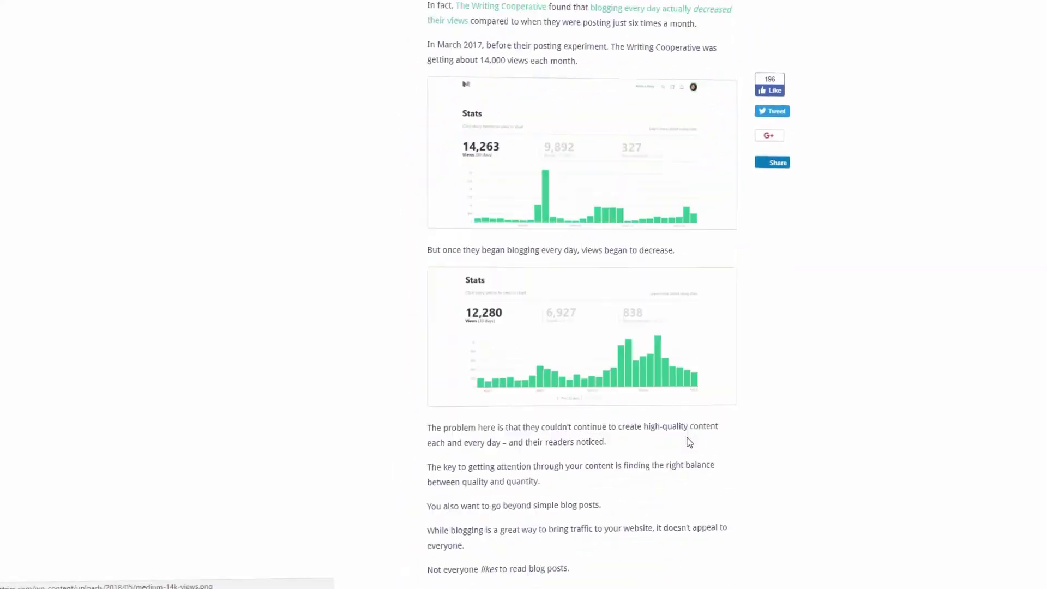
# Step: Copy the blog article's web address from Chrome's address bar
pyautogui.scroll(-5, 690, 442)
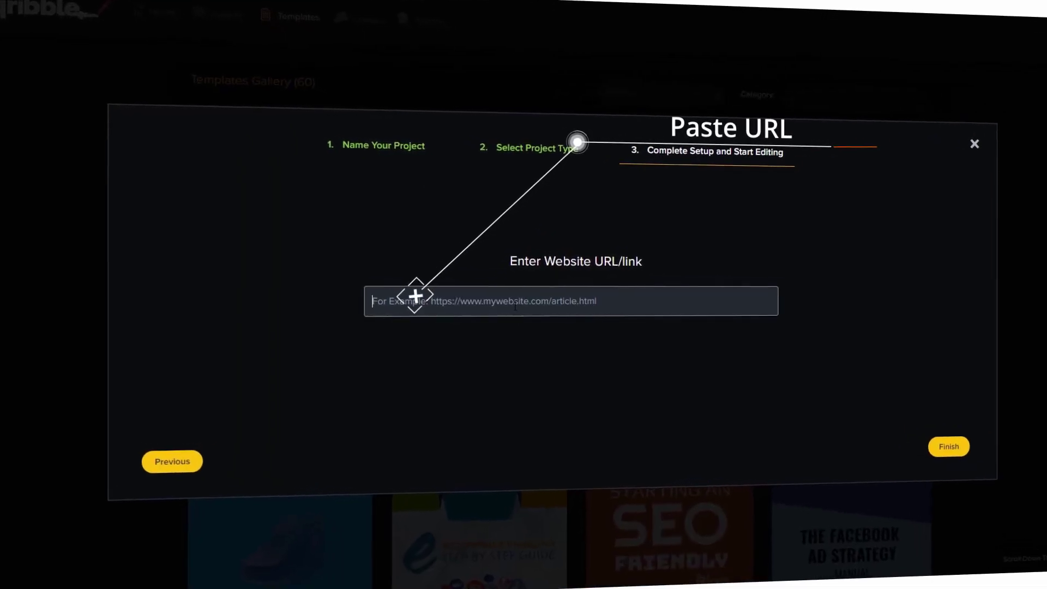
pyautogui.rightClick(510, 304)
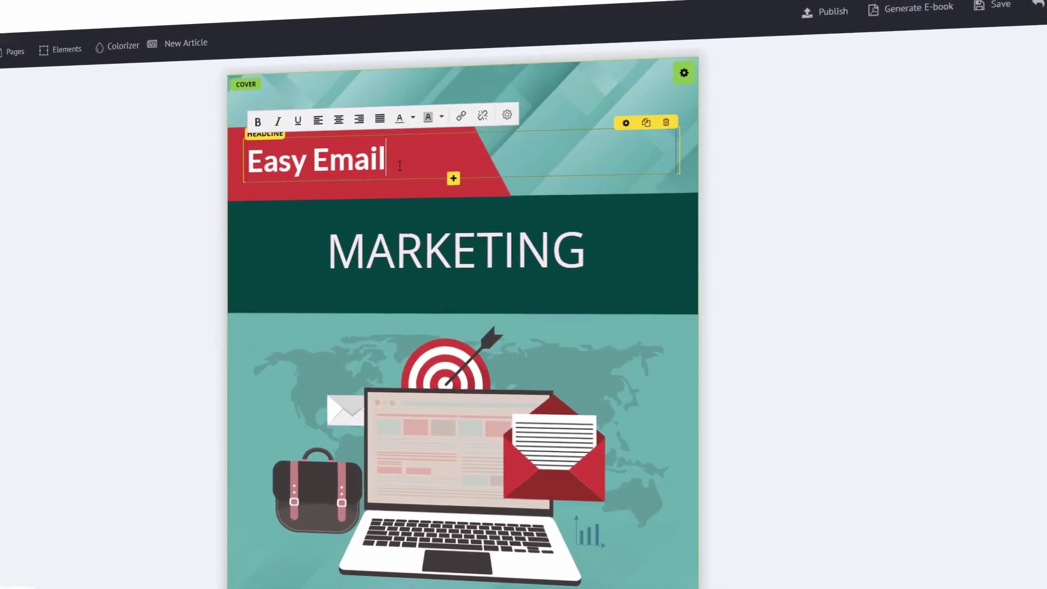
# Step: Change the cover headlines to 'Internet Traffic' and 'Blueprint', then scroll through the pages
pyautogui.tripleClick(399, 178)
pyautogui.write('Internet Traf')
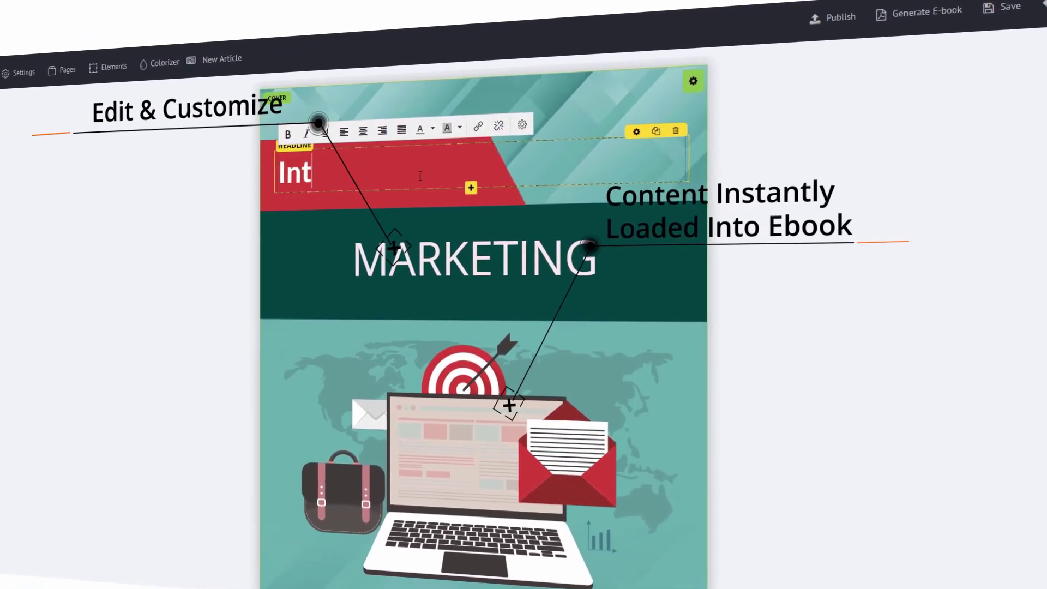
pyautogui.write('fic')
pyautogui.click(471, 252)
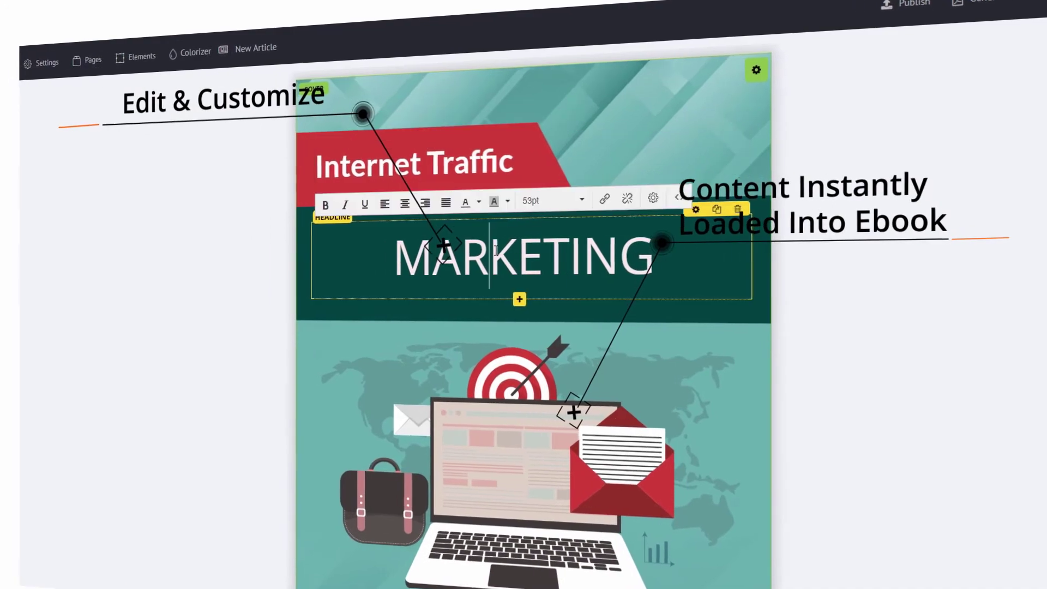
pyautogui.tripleClick(472, 252)
pyautogui.write('Blueprint')
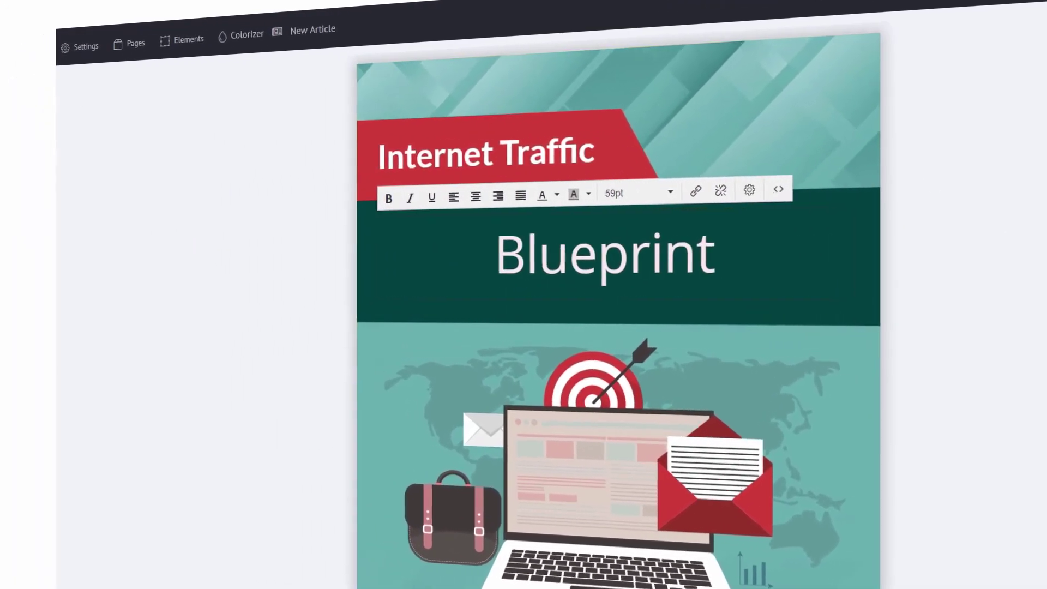
pyautogui.scroll(-20, 754, 321)
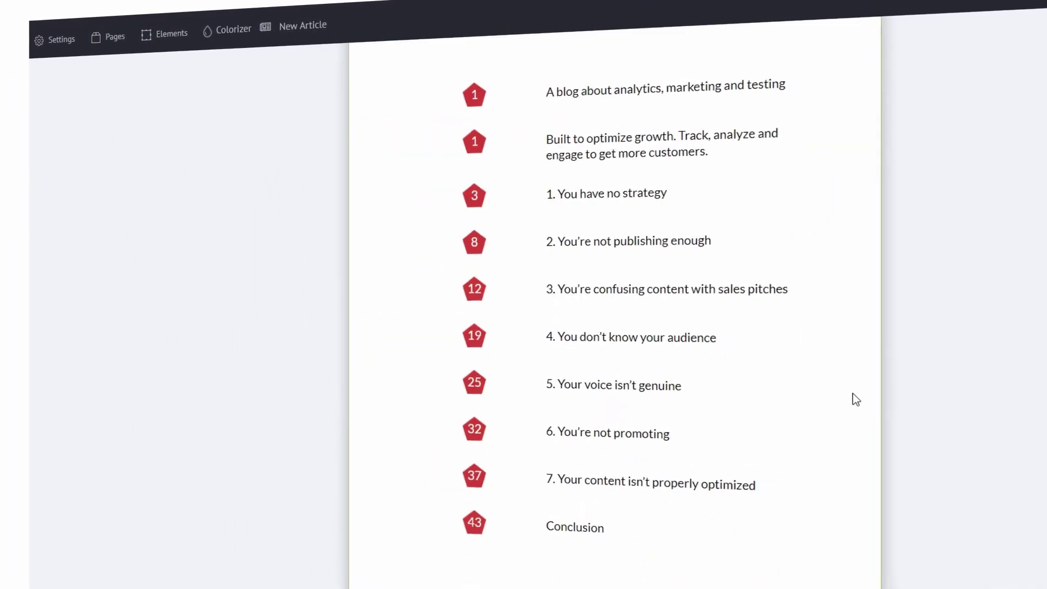
pyautogui.scroll(-15, 880, 423)
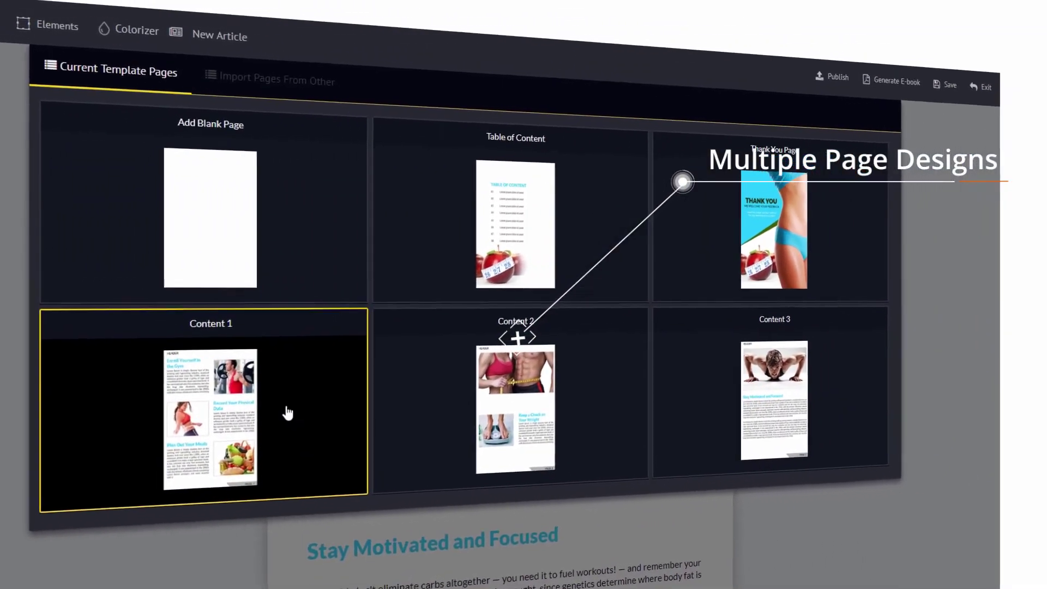
# Step: Add a Content 1 page and change its headline to '24 Hour Diet Plan'
pyautogui.click(278, 393)
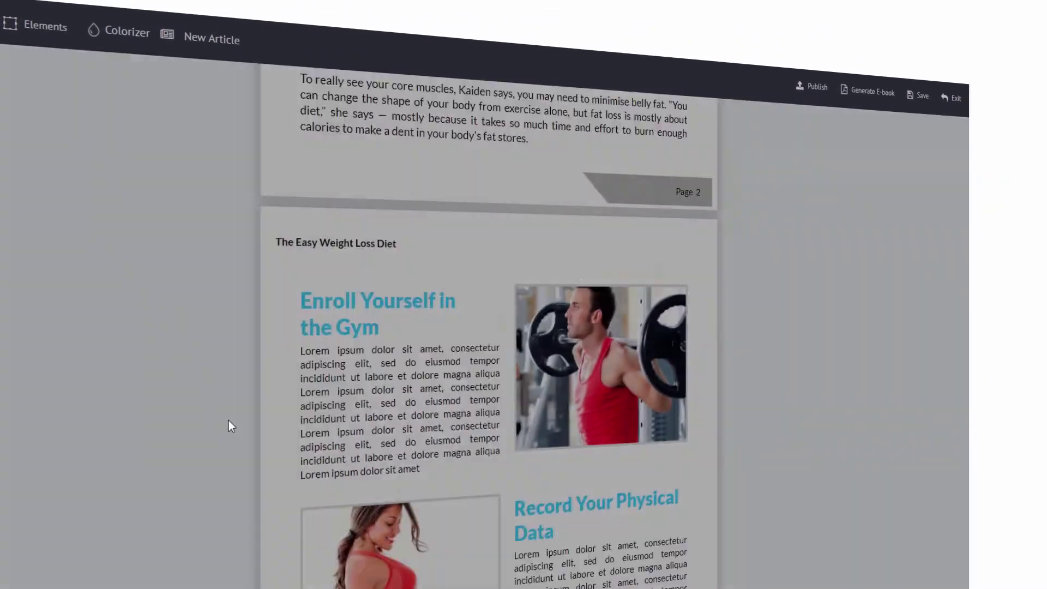
pyautogui.click(374, 325)
pyautogui.tripleClick(374, 325)
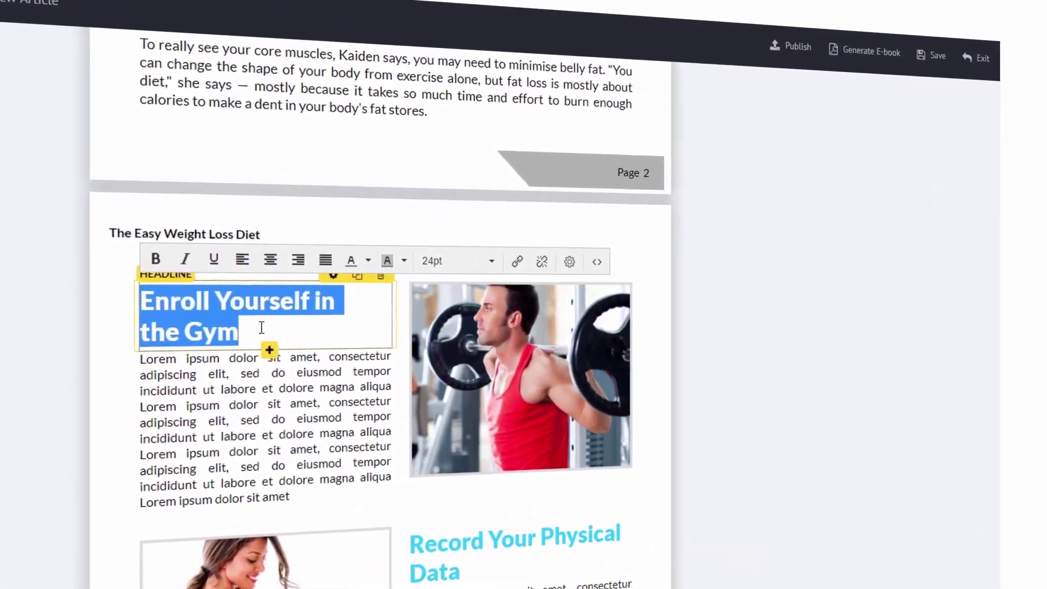
pyautogui.write('24 Hour Diet Plan')
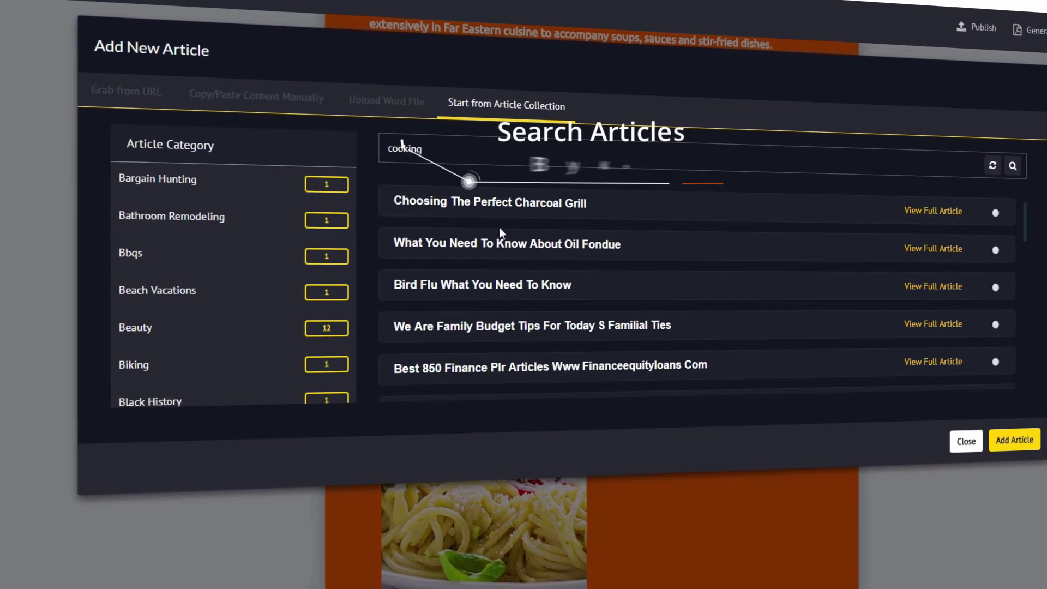
# Step: Preview 'Choosing The Perfect Charcoal Grill' from the cooking results and add it to the e-book
pyautogui.scroll(-2, 578, 225)
pyautogui.scroll(4, 578, 229)
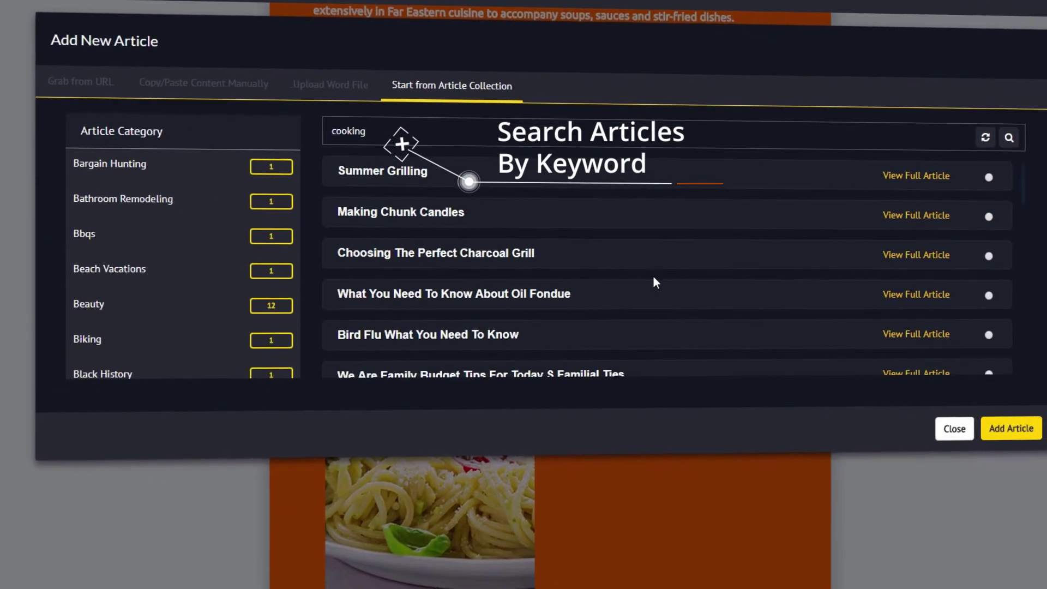
pyautogui.click(894, 249)
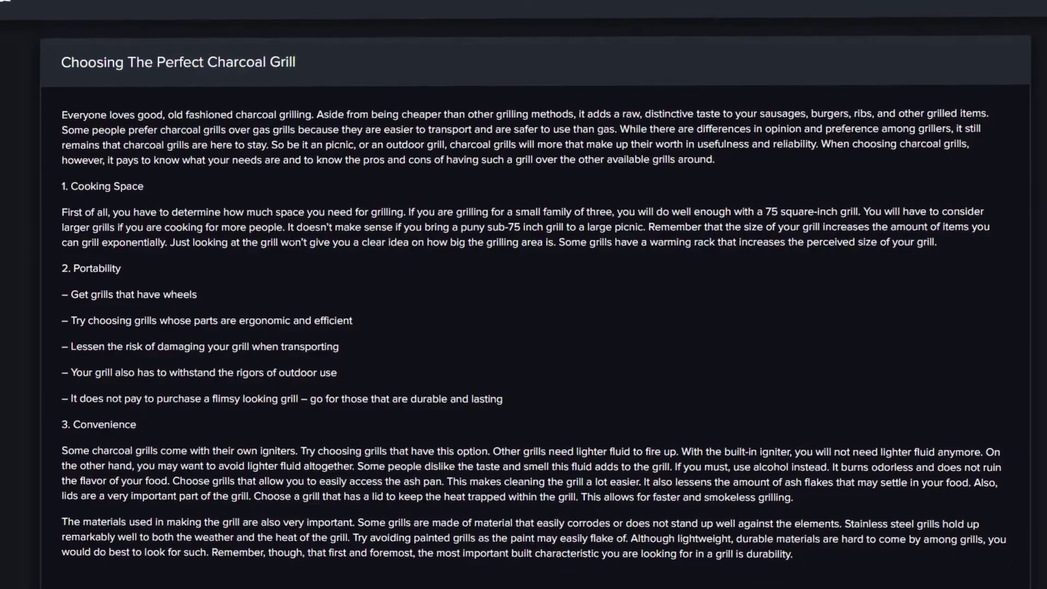
pyautogui.press('Escape')
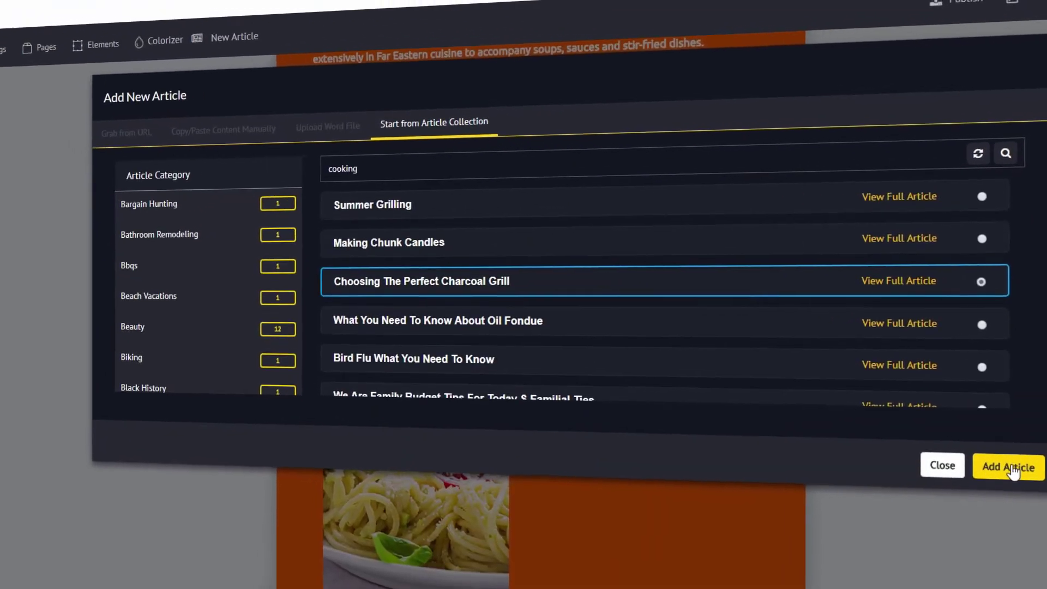
pyautogui.click(993, 437)
pyautogui.scroll(-10, 567, 331)
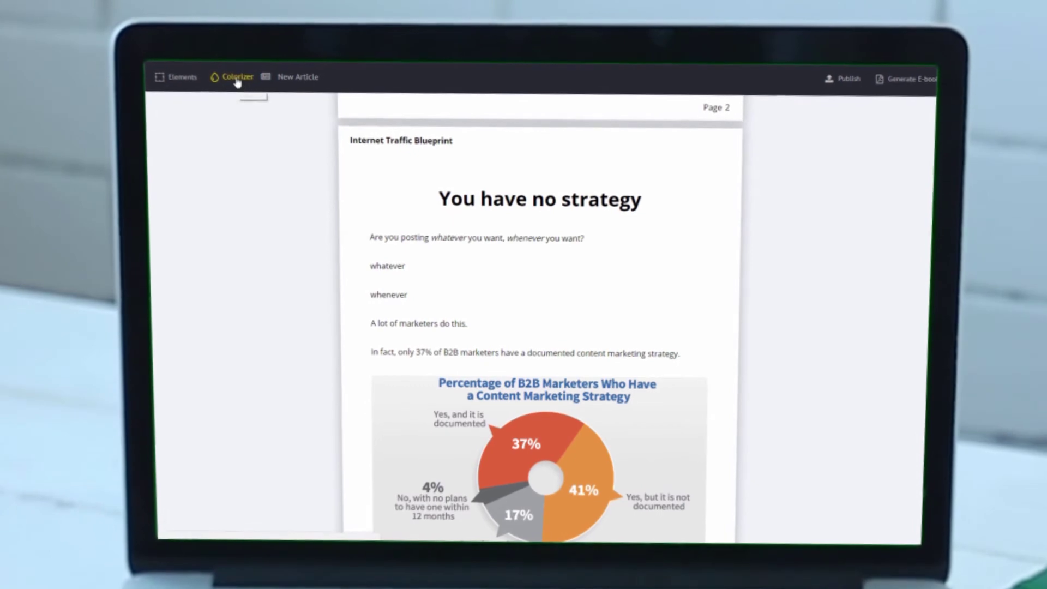
# Step: Try the pink palette in the Colorizer, then switch the e-book to the navy palette
pyautogui.click(170, 222)
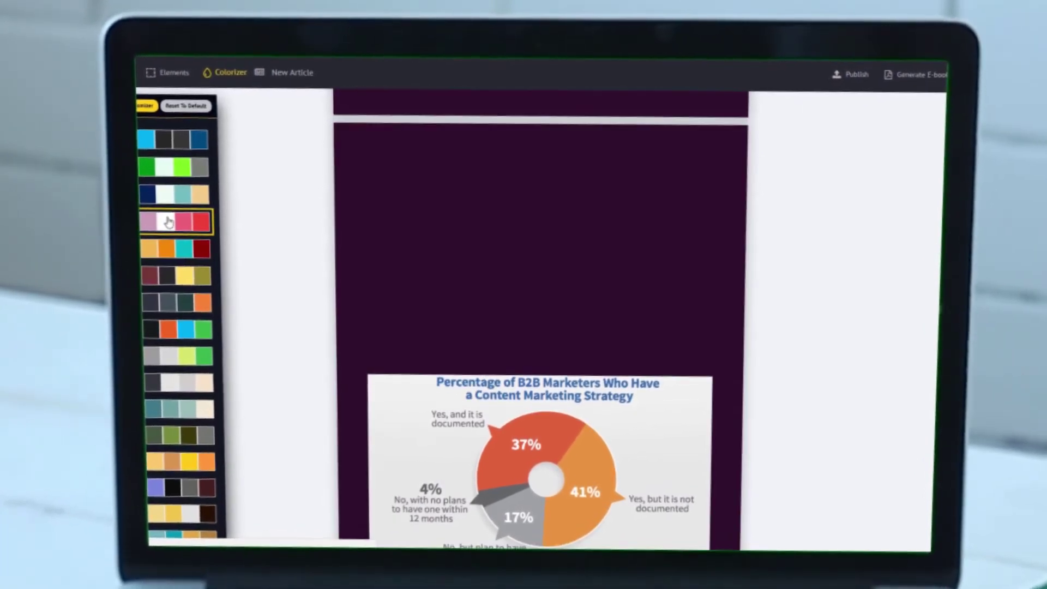
pyautogui.click(143, 199)
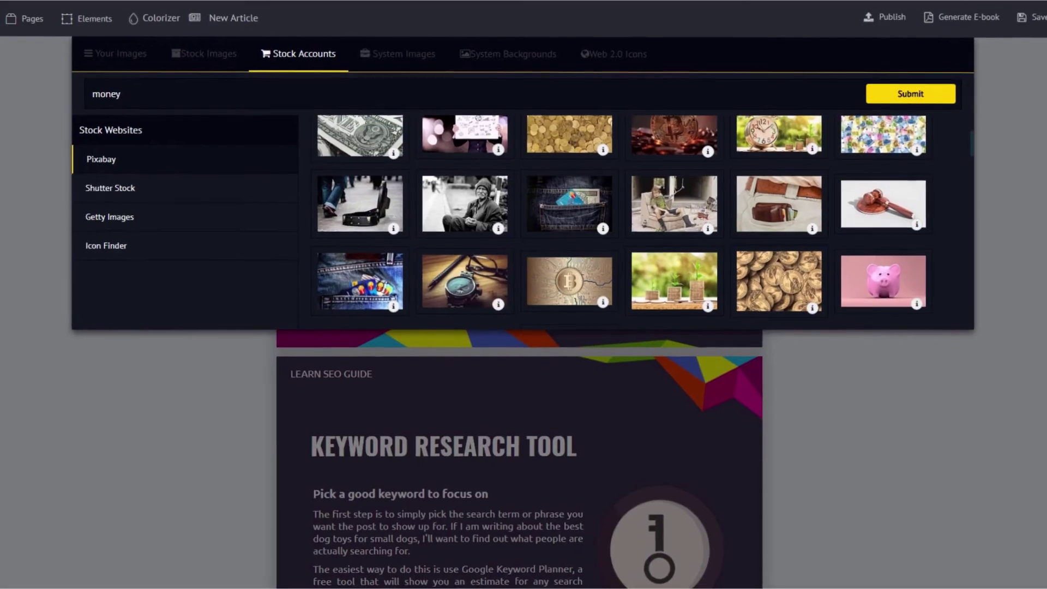
# Step: Search the stock image accounts for 'cat', then for 'dog'
pyautogui.scroll(-15, 469, 197)
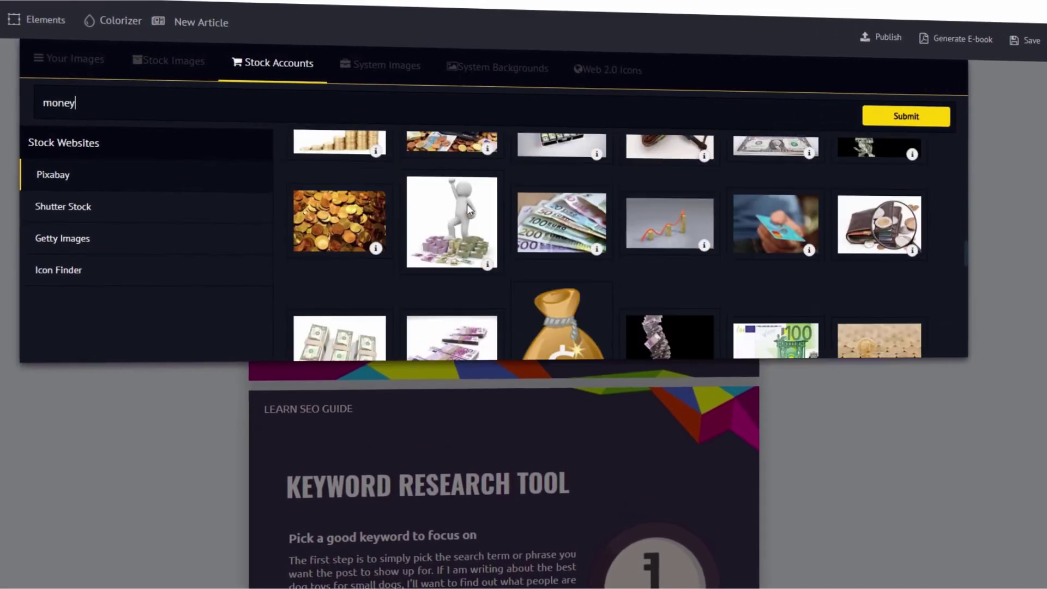
pyautogui.doubleClick(46, 108)
pyautogui.write('cat')
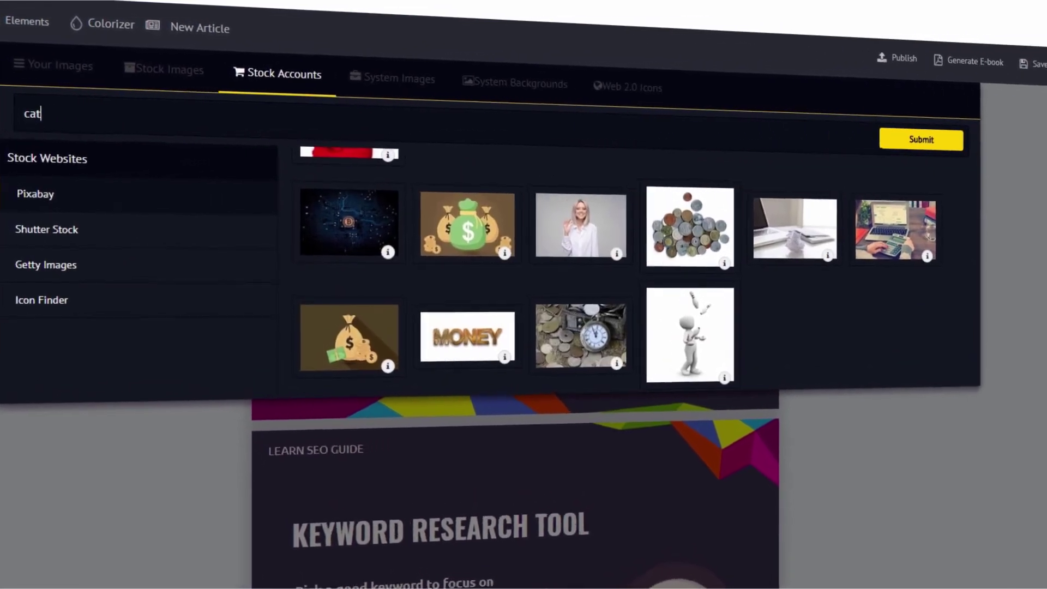
pyautogui.click(911, 127)
pyautogui.scroll(-10, 666, 225)
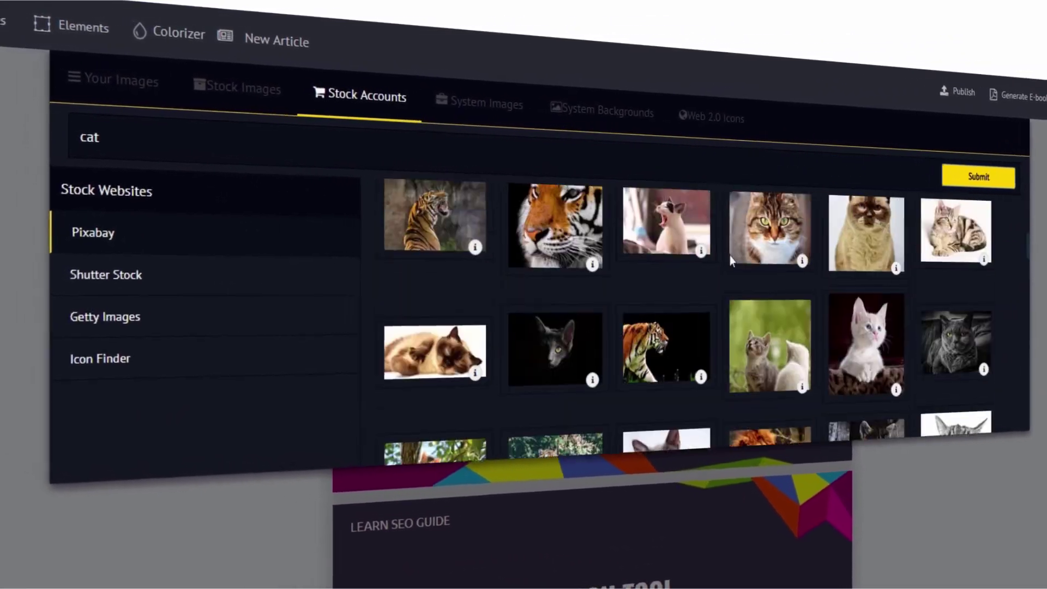
pyautogui.scroll(10, 731, 261)
pyautogui.doubleClick(88, 138)
pyautogui.write('dog')
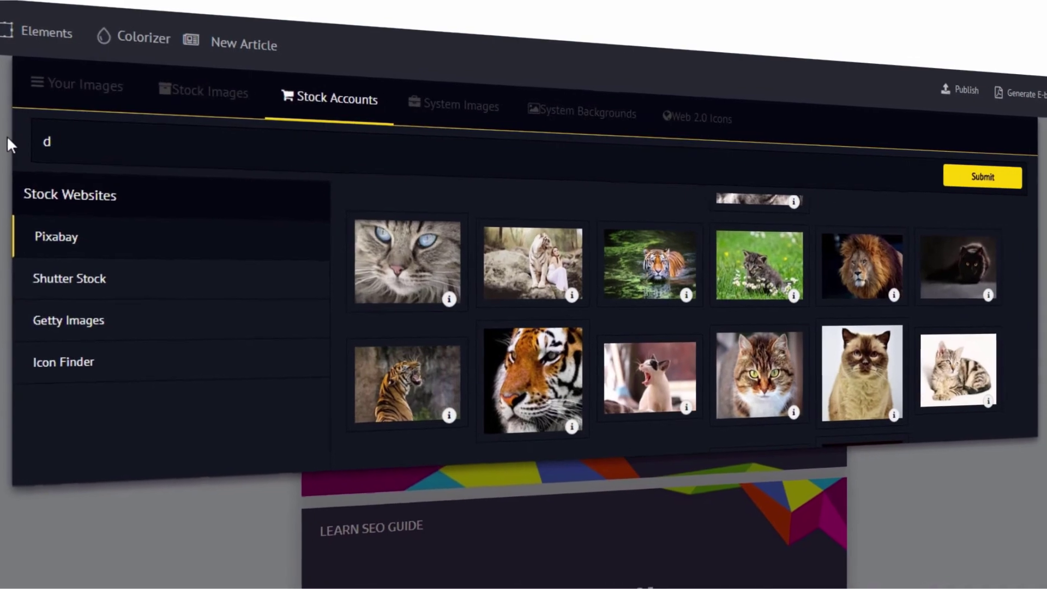
pyautogui.click(982, 174)
pyautogui.scroll(-8, 1000, 297)
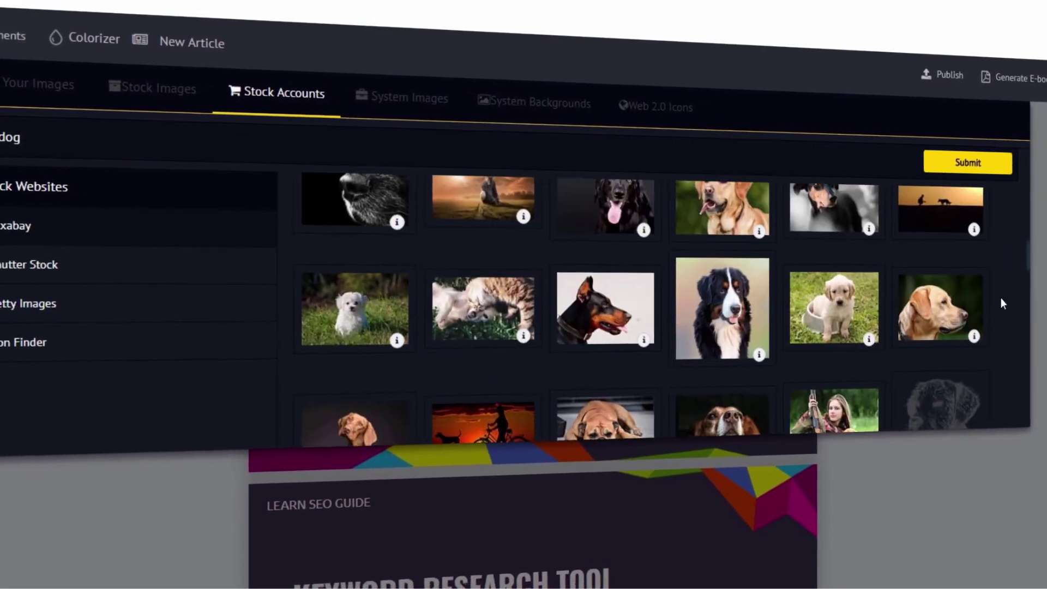
pyautogui.scroll(-5, 994, 293)
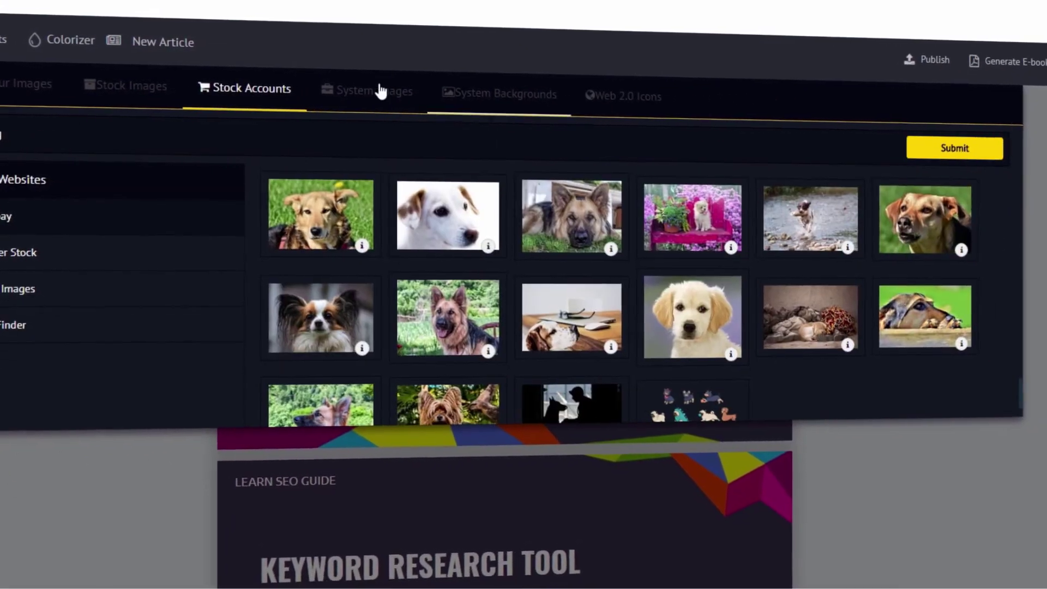
# Step: Set the page background to the purple diagonal design from the system images
pyautogui.click(388, 94)
pyautogui.scroll(-5, 238, 299)
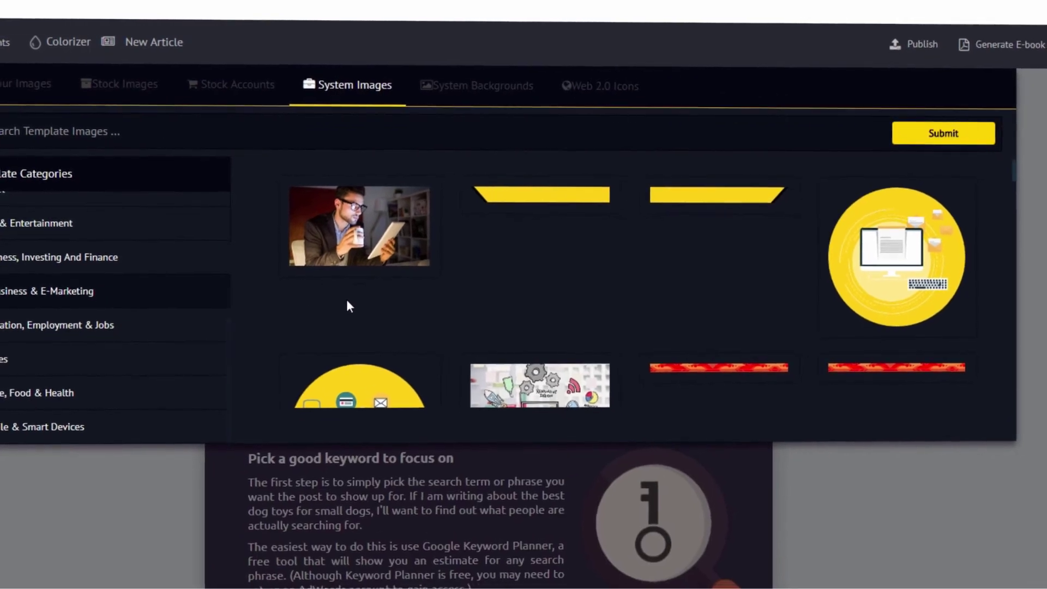
pyautogui.scroll(-15, 347, 301)
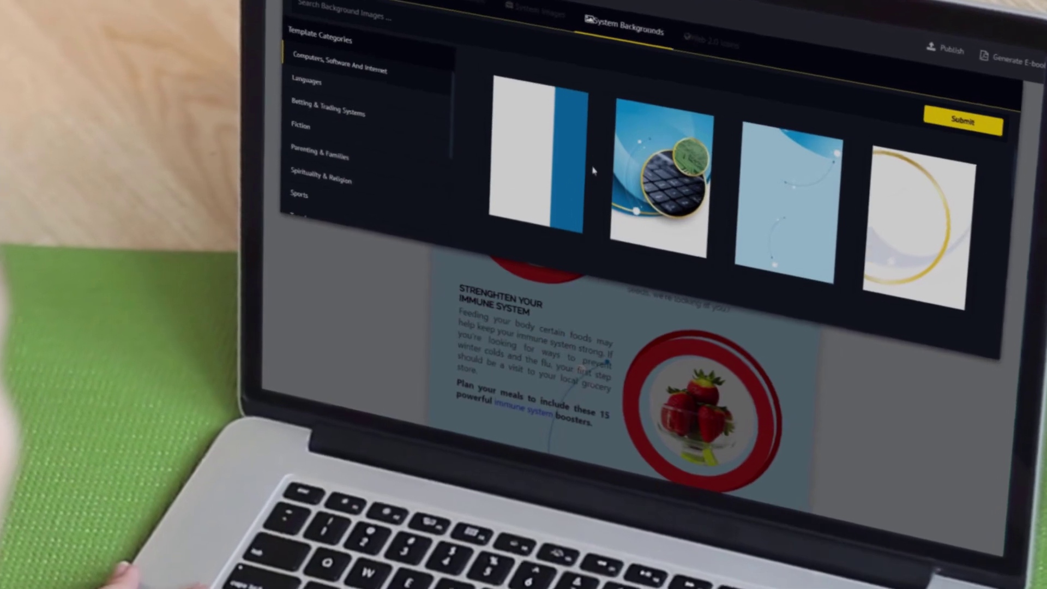
pyautogui.click(540, 159)
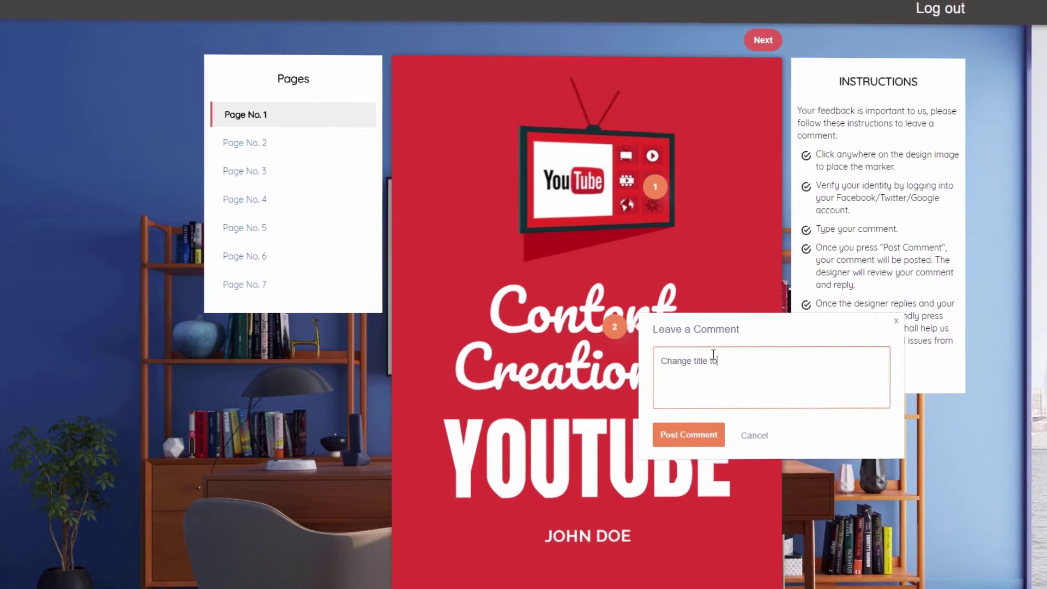
# Step: Post two cover comments: retitle to 'YOUTUBE SUPERSTAR GUIDE' and change the author name
pyautogui.write('UPERSTAR GUIDE')
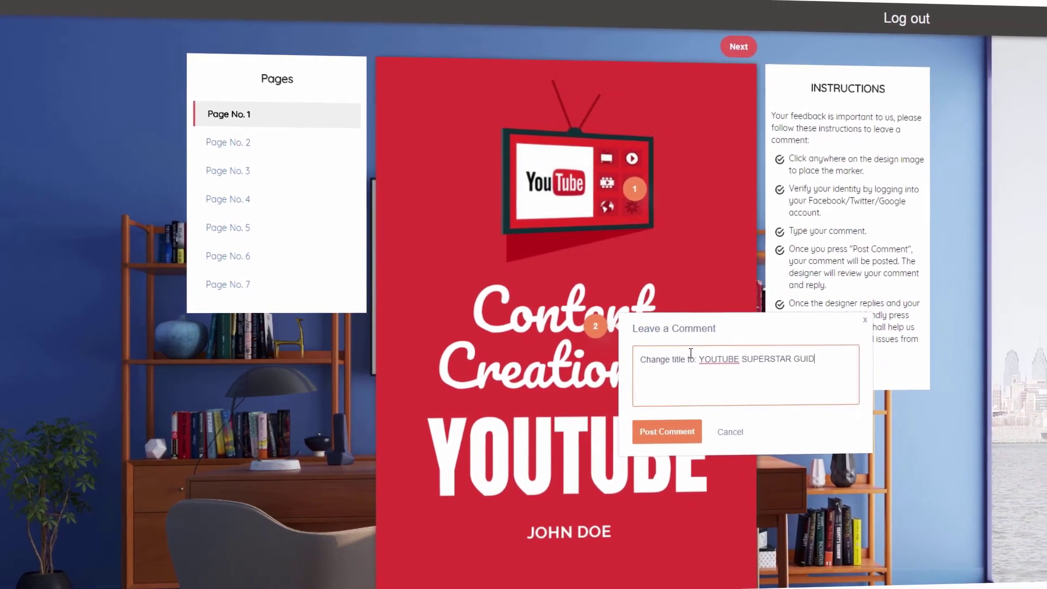
pyautogui.click(678, 433)
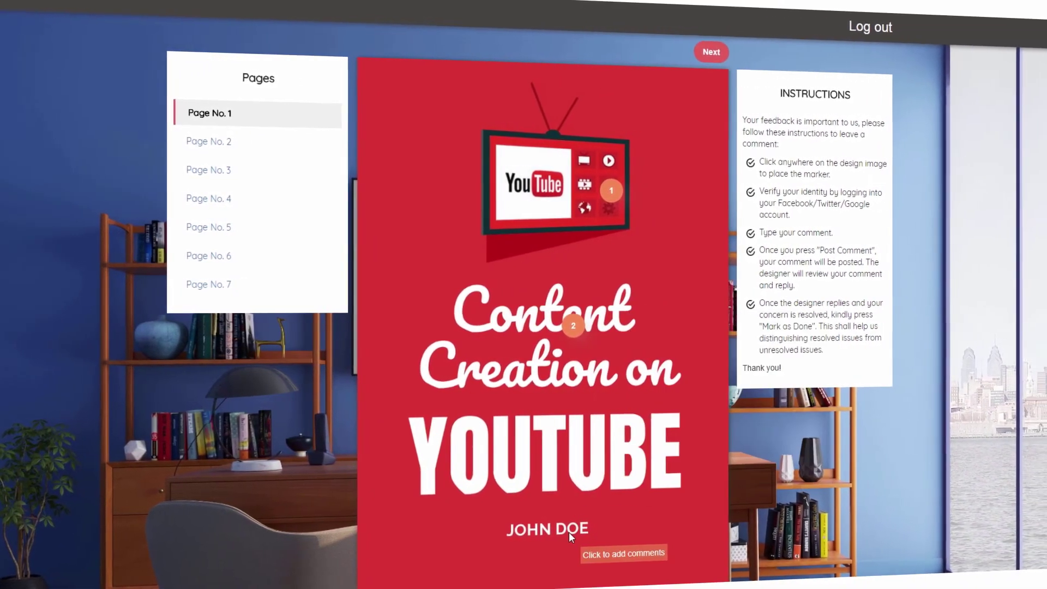
pyautogui.click(570, 530)
pyautogui.write('Change name to ')
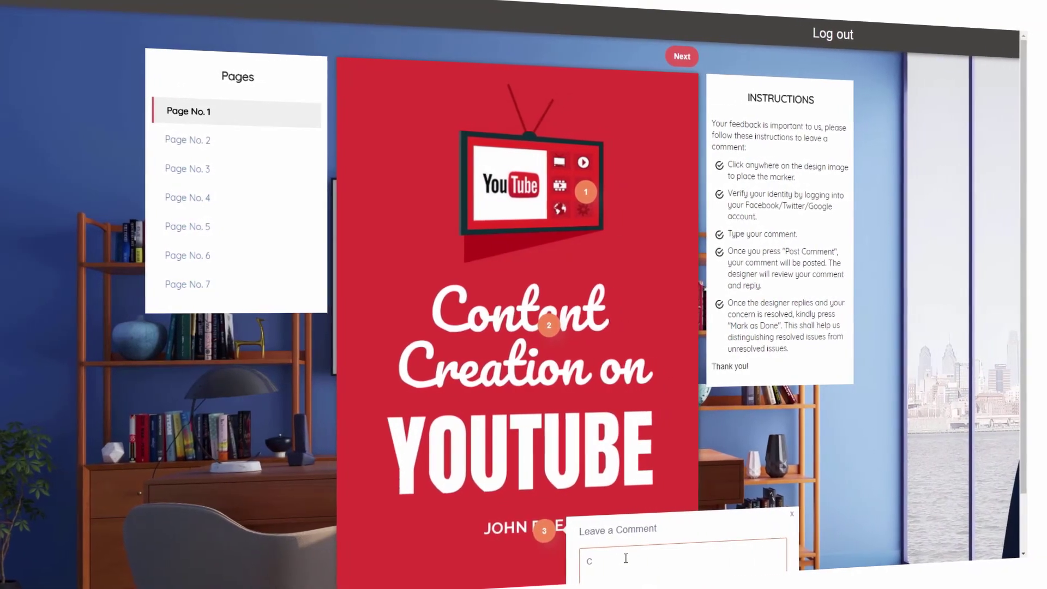
pyautogui.write('Bruce Wayne')
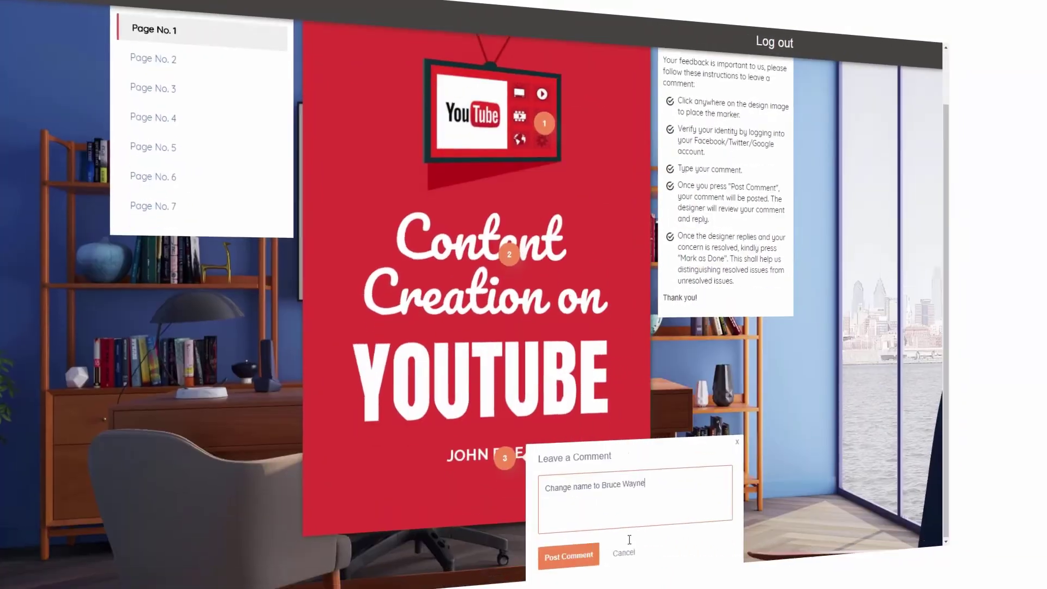
pyautogui.click(568, 555)
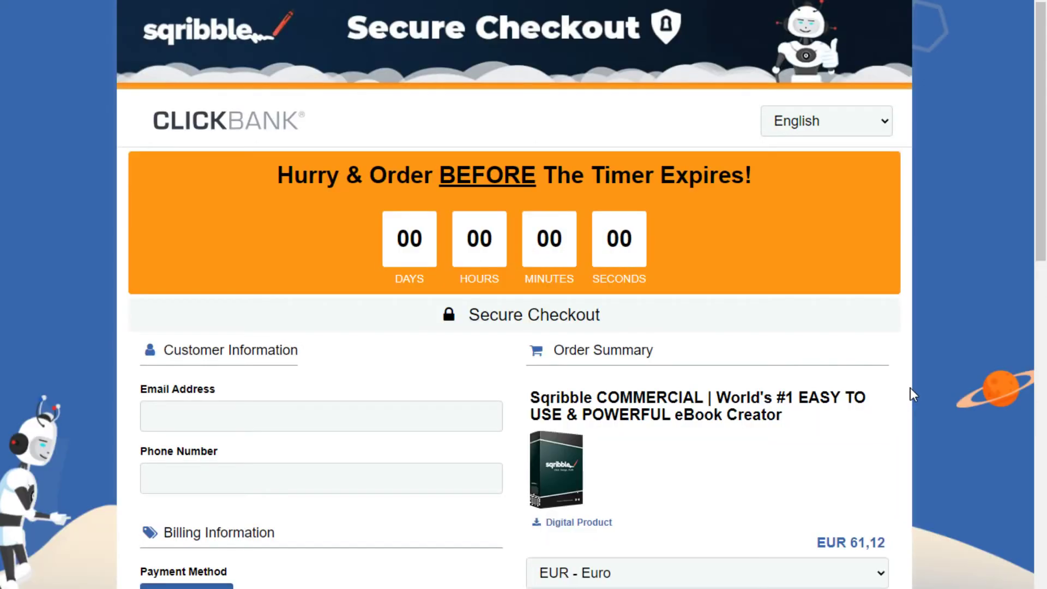
pyautogui.scroll(-6, 851, 425)
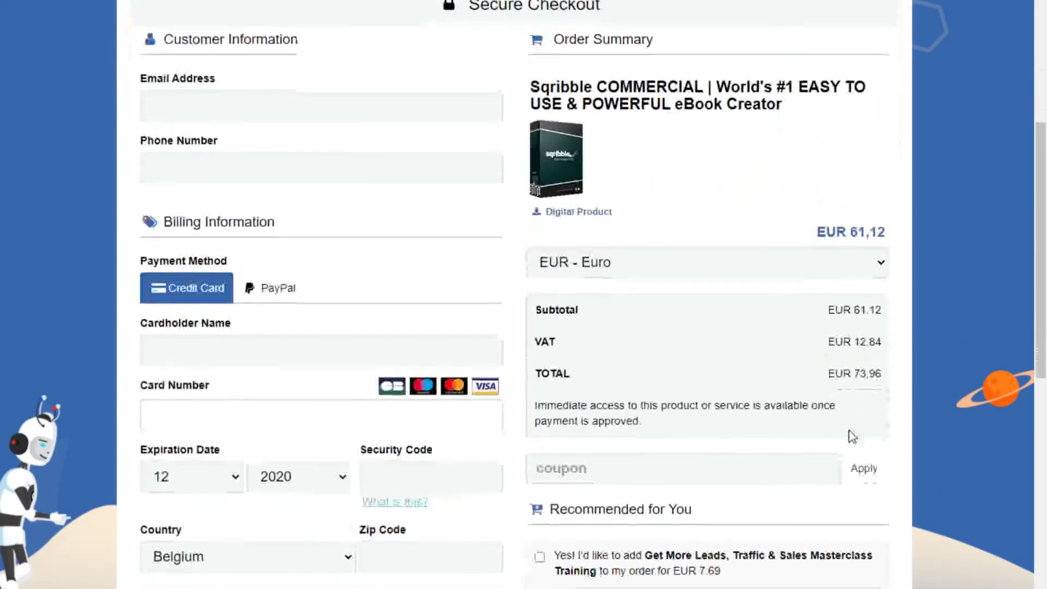
pyautogui.scroll(-3, 853, 437)
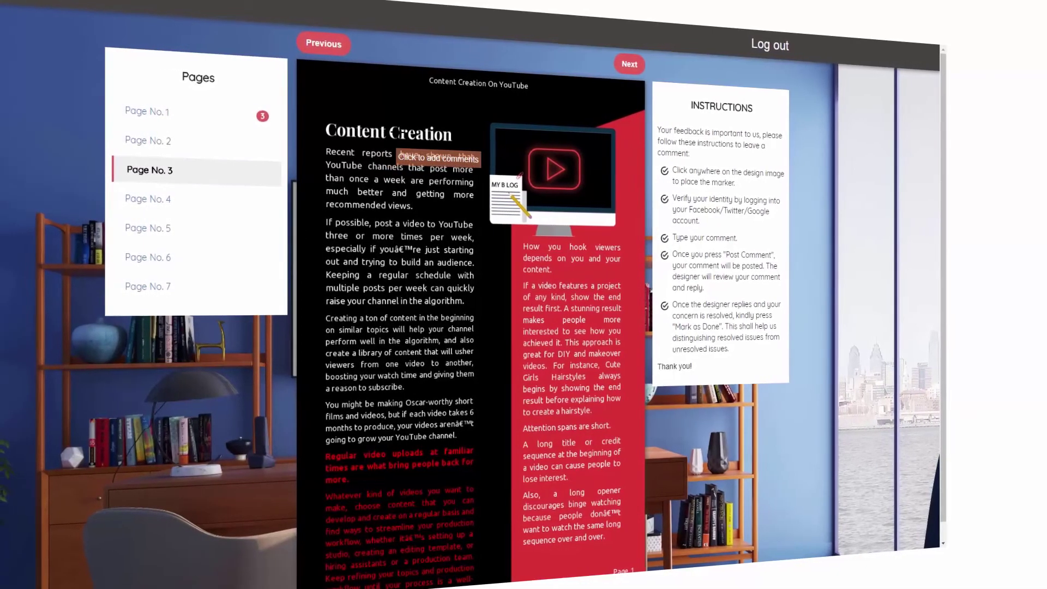
# Step: Place a comment marker on page 3's Content Creation heading and draft 'title change'
pyautogui.click(401, 133)
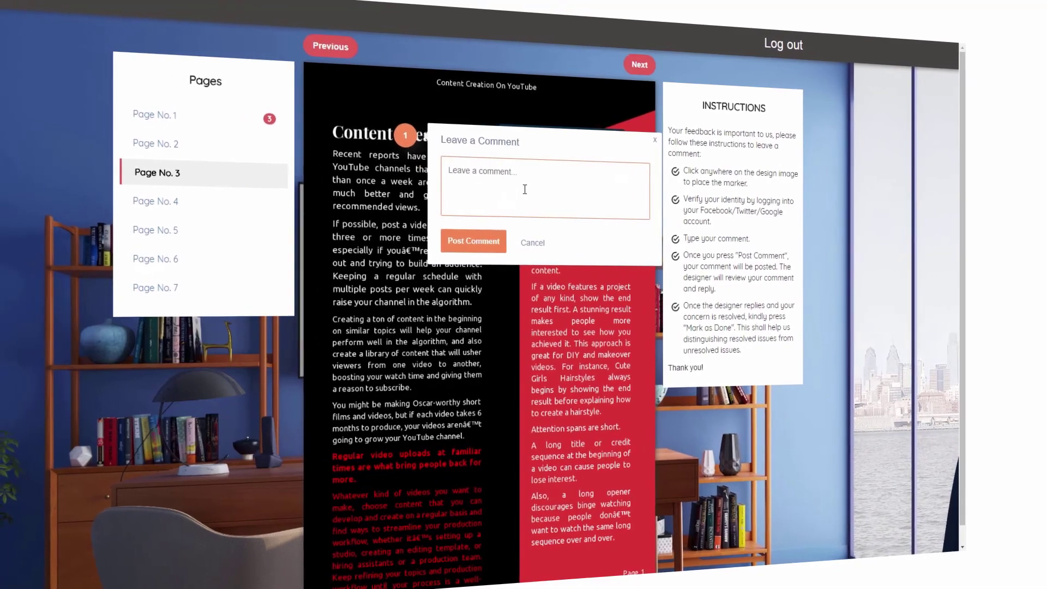
pyautogui.write('t')
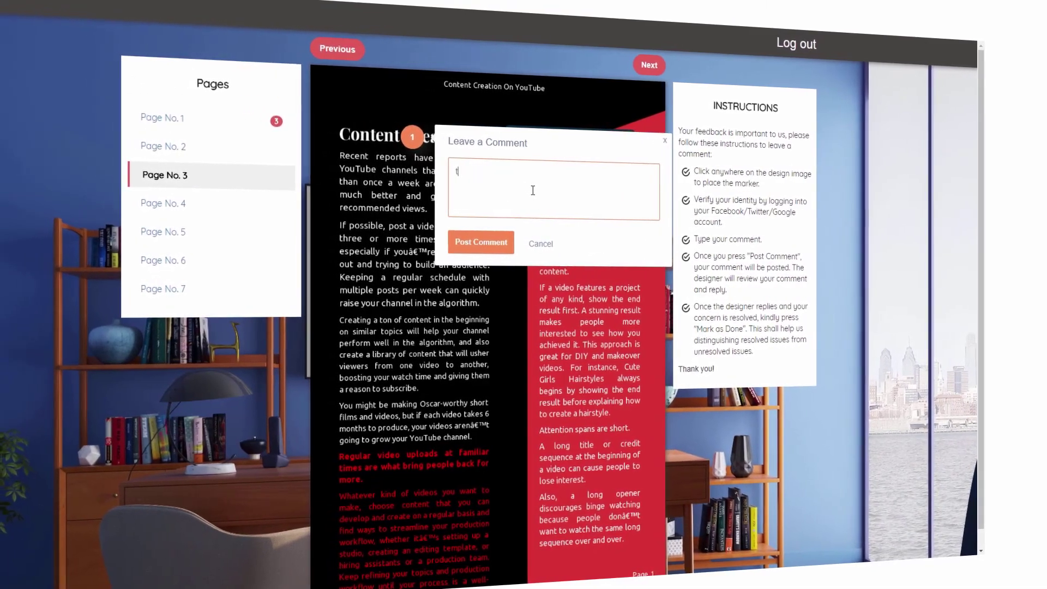
pyautogui.write('itl')
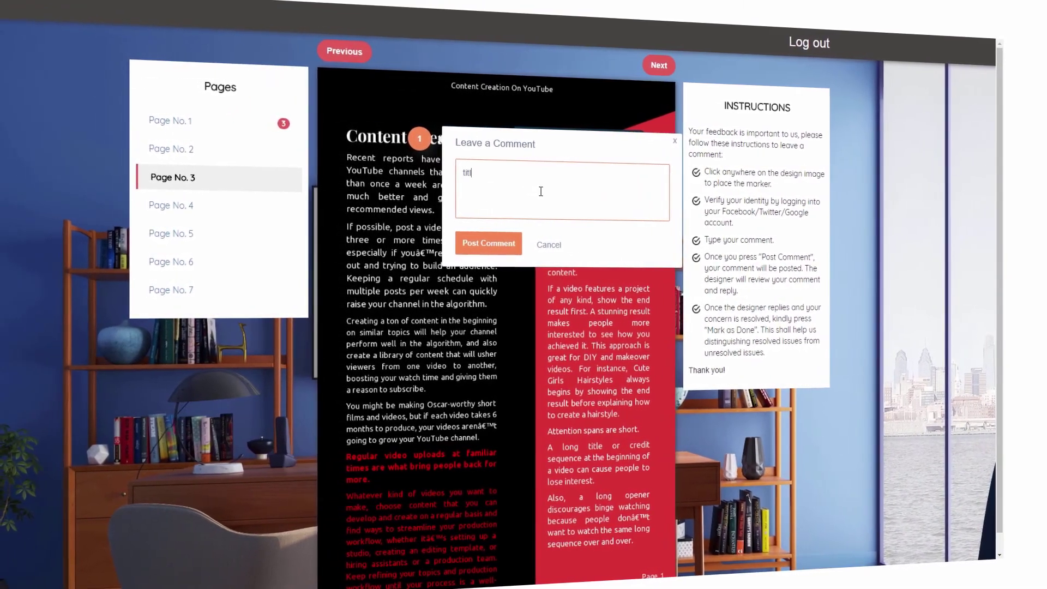
pyautogui.write('e change to')
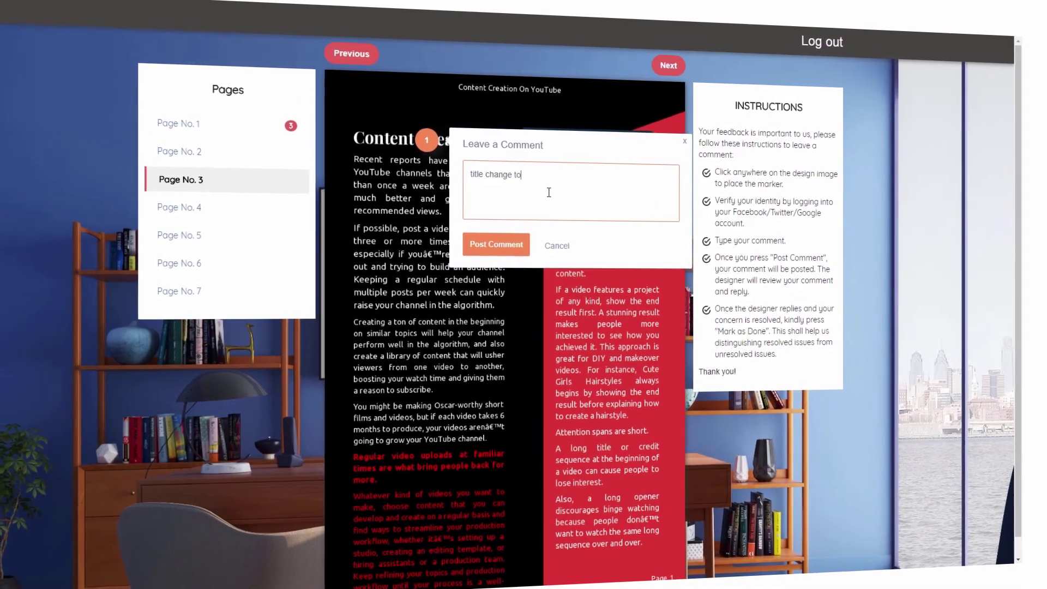